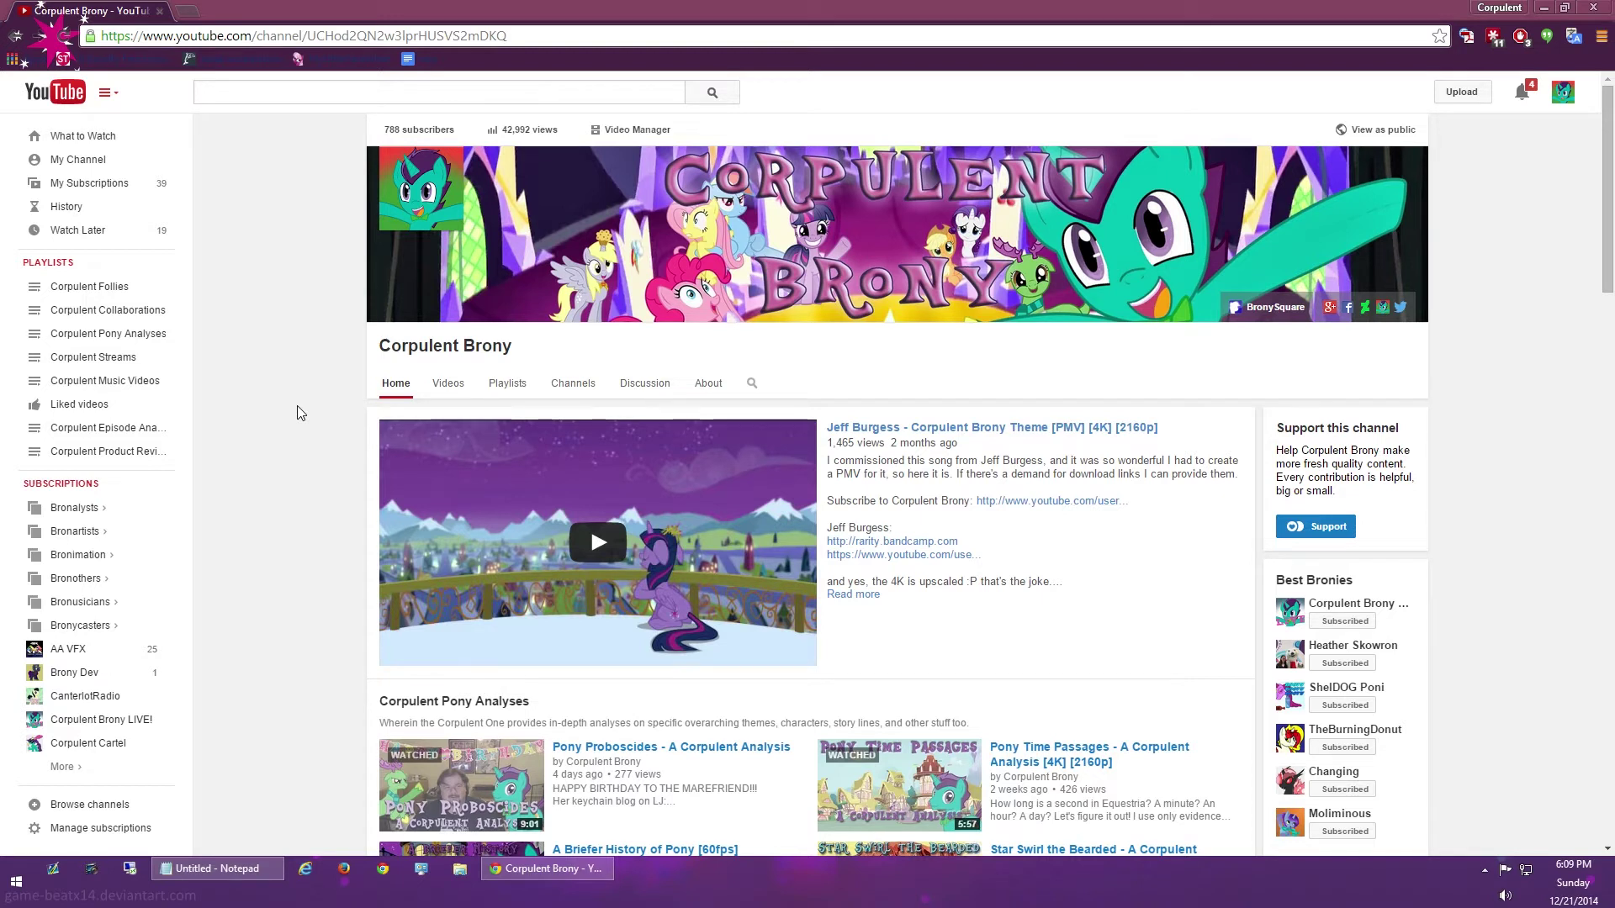
Start a new live event in the channel's Video Manager and title it "test".
{"action": "left_click", "coordinate": [619, 130]}
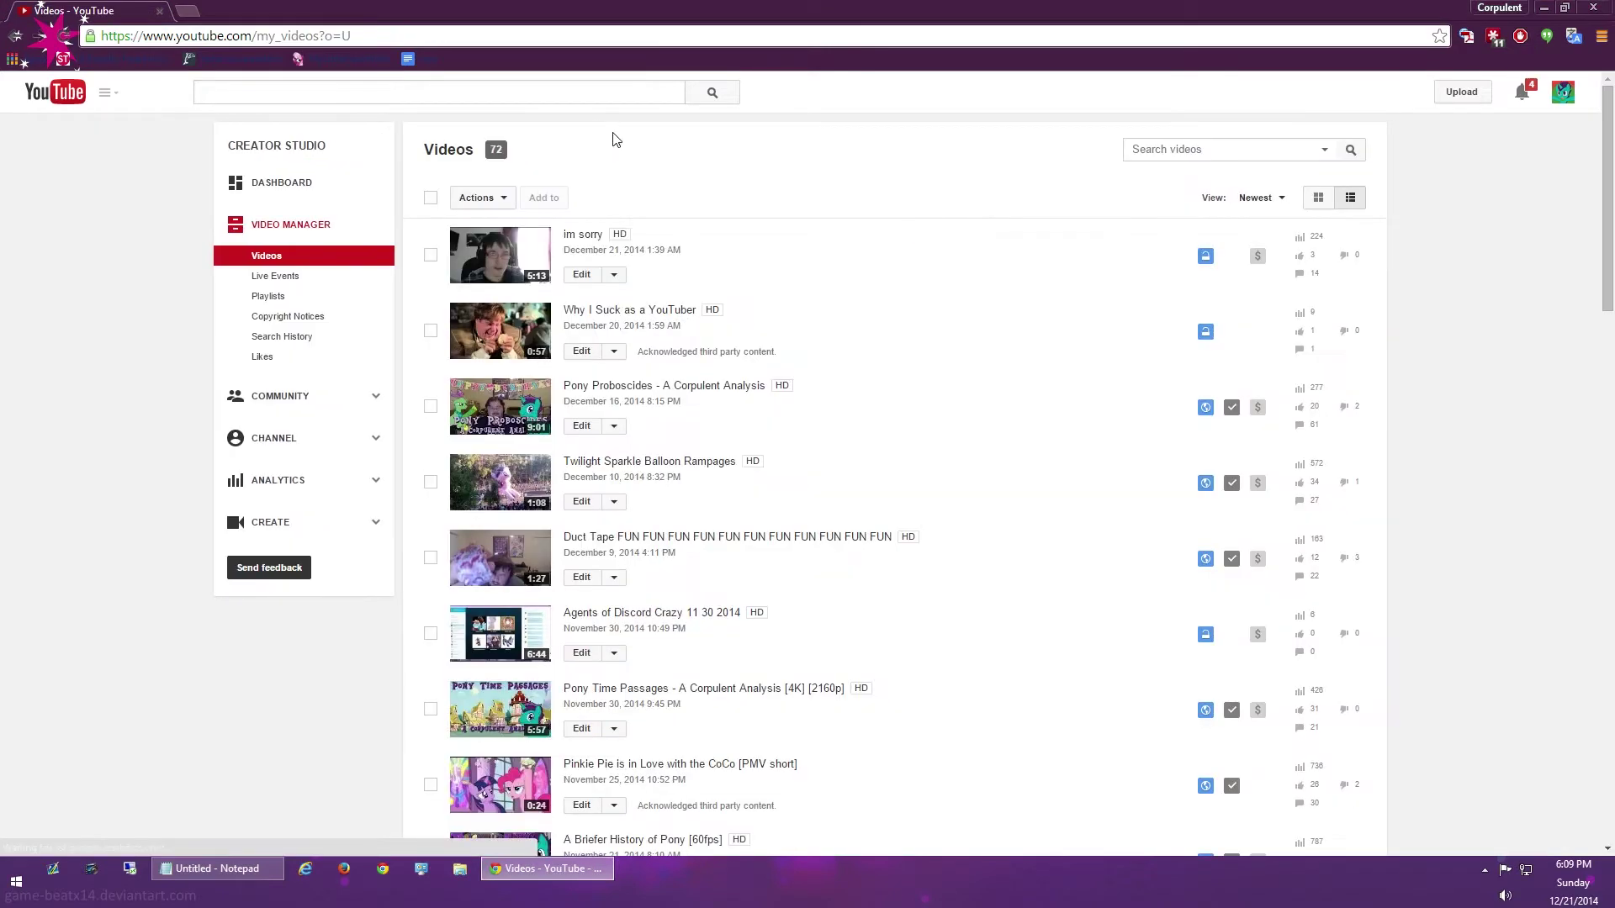
{"action": "left_click", "coordinate": [268, 279]}
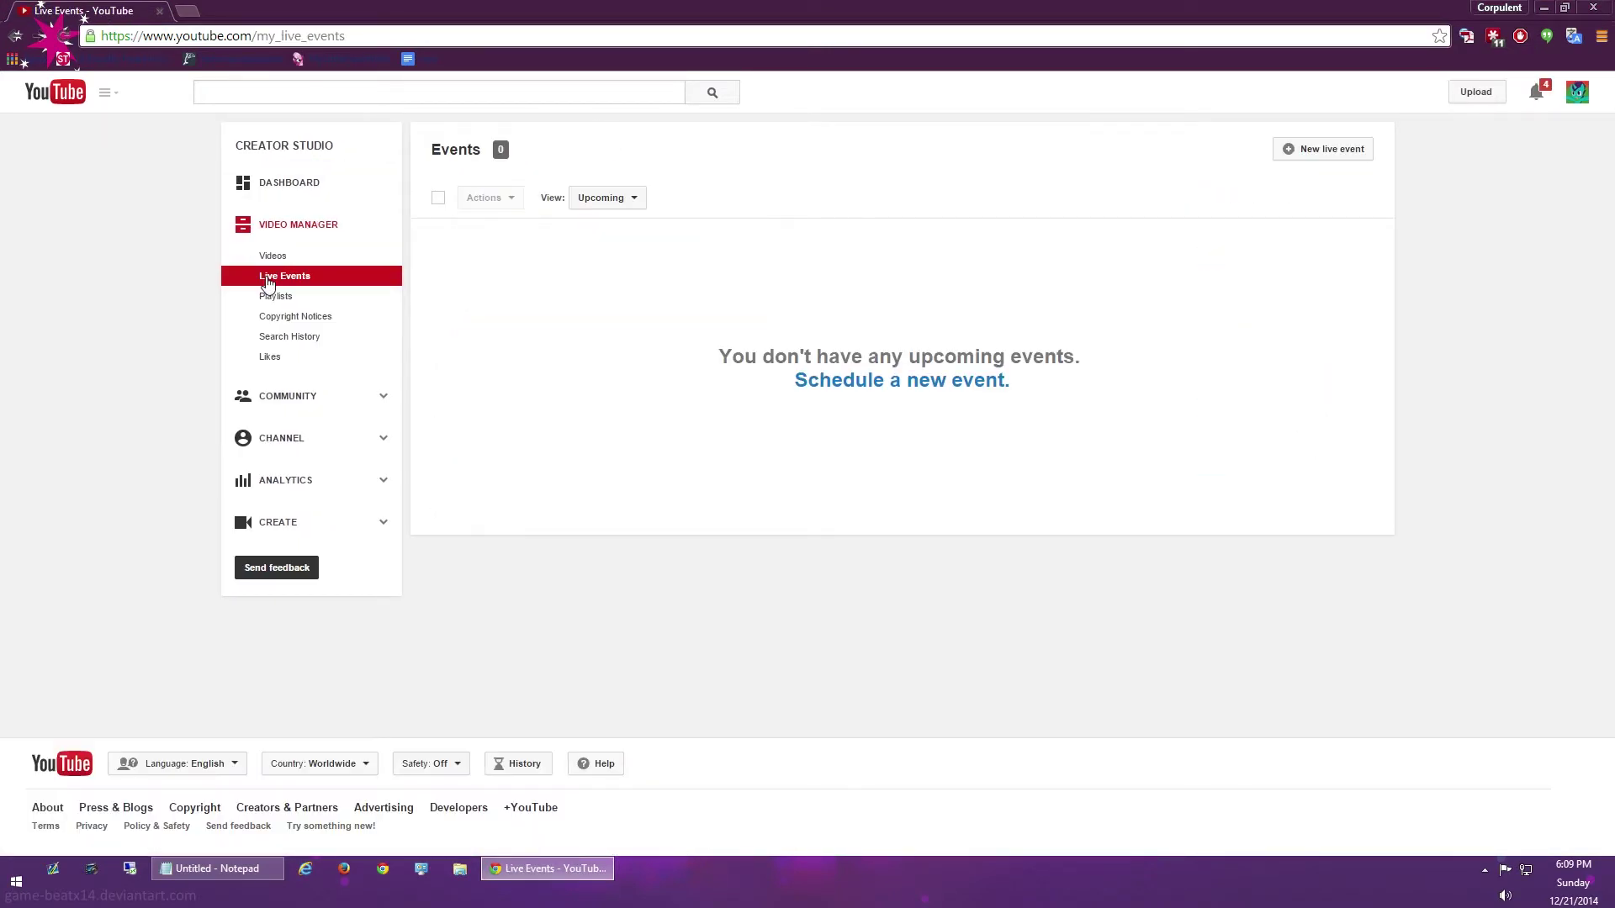
{"action": "left_click", "coordinate": [1310, 160]}
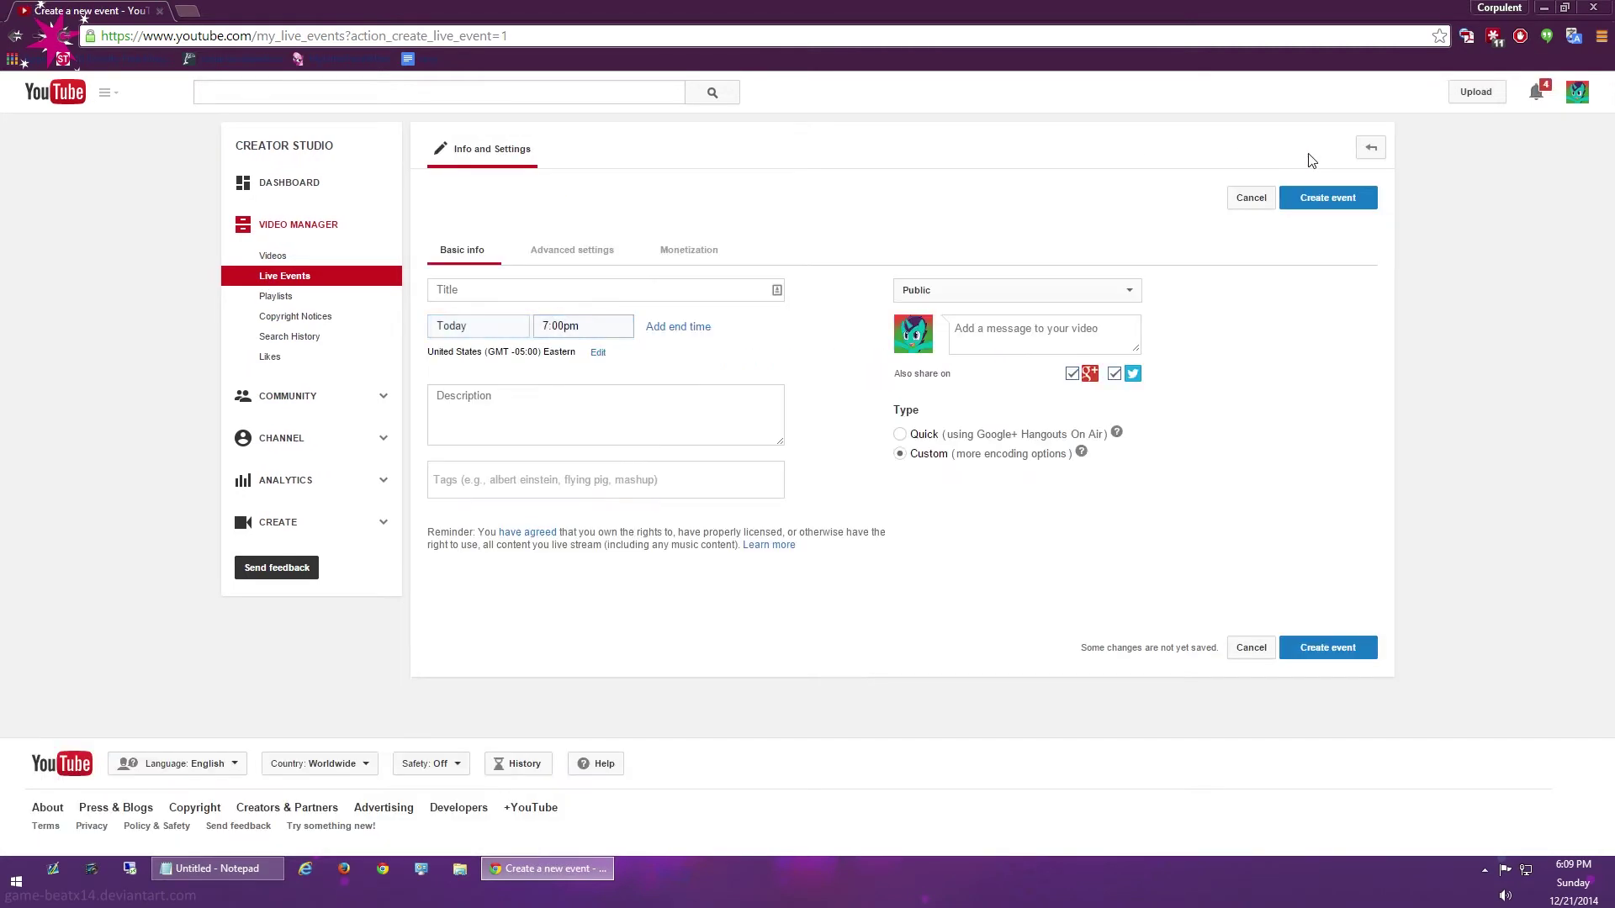
{"action": "left_click", "coordinate": [576, 286]}
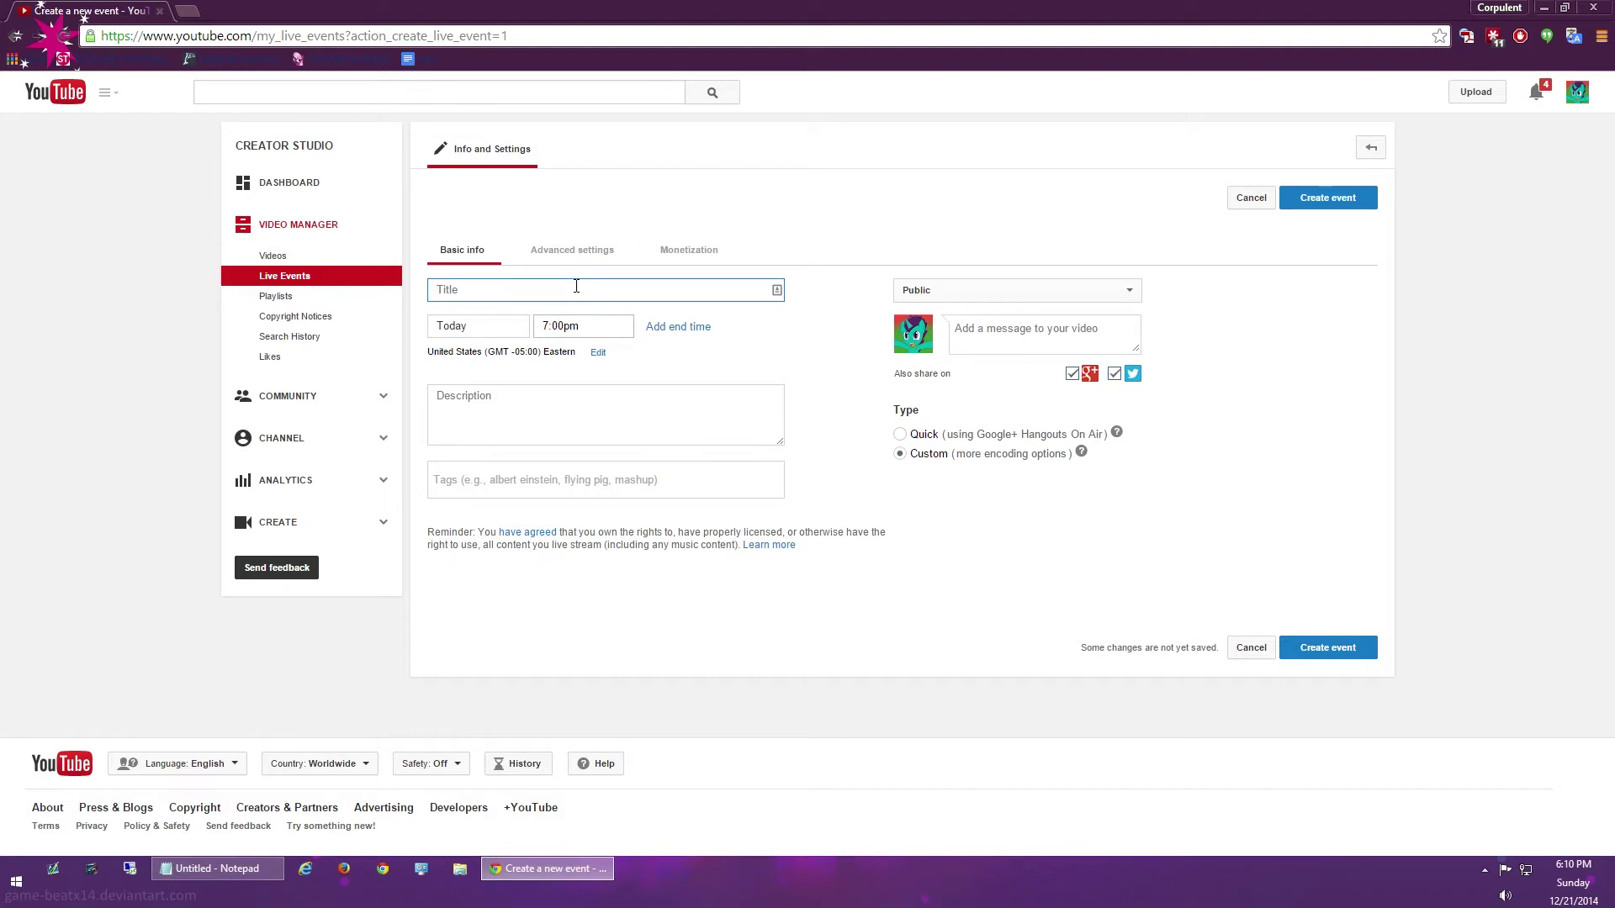
{"action": "type", "text": "test"}
Keep today as the event's start date and set the start time to 6:00pm.
{"action": "left_click", "coordinate": [496, 330]}
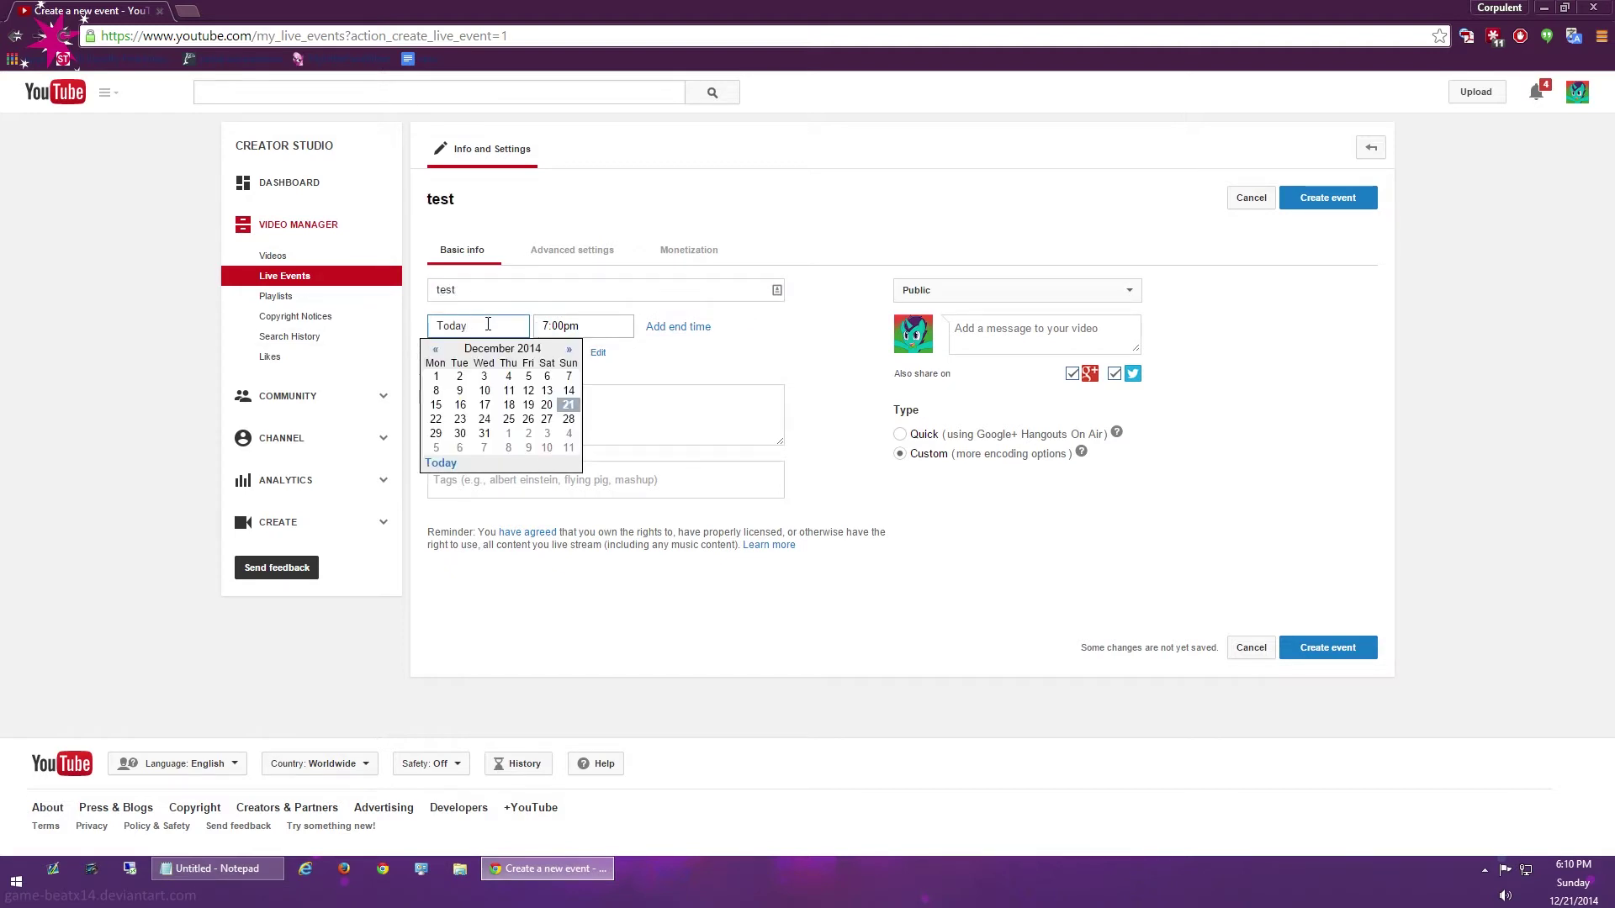
{"action": "left_click", "coordinate": [538, 327]}
{"action": "left_click", "coordinate": [500, 331]}
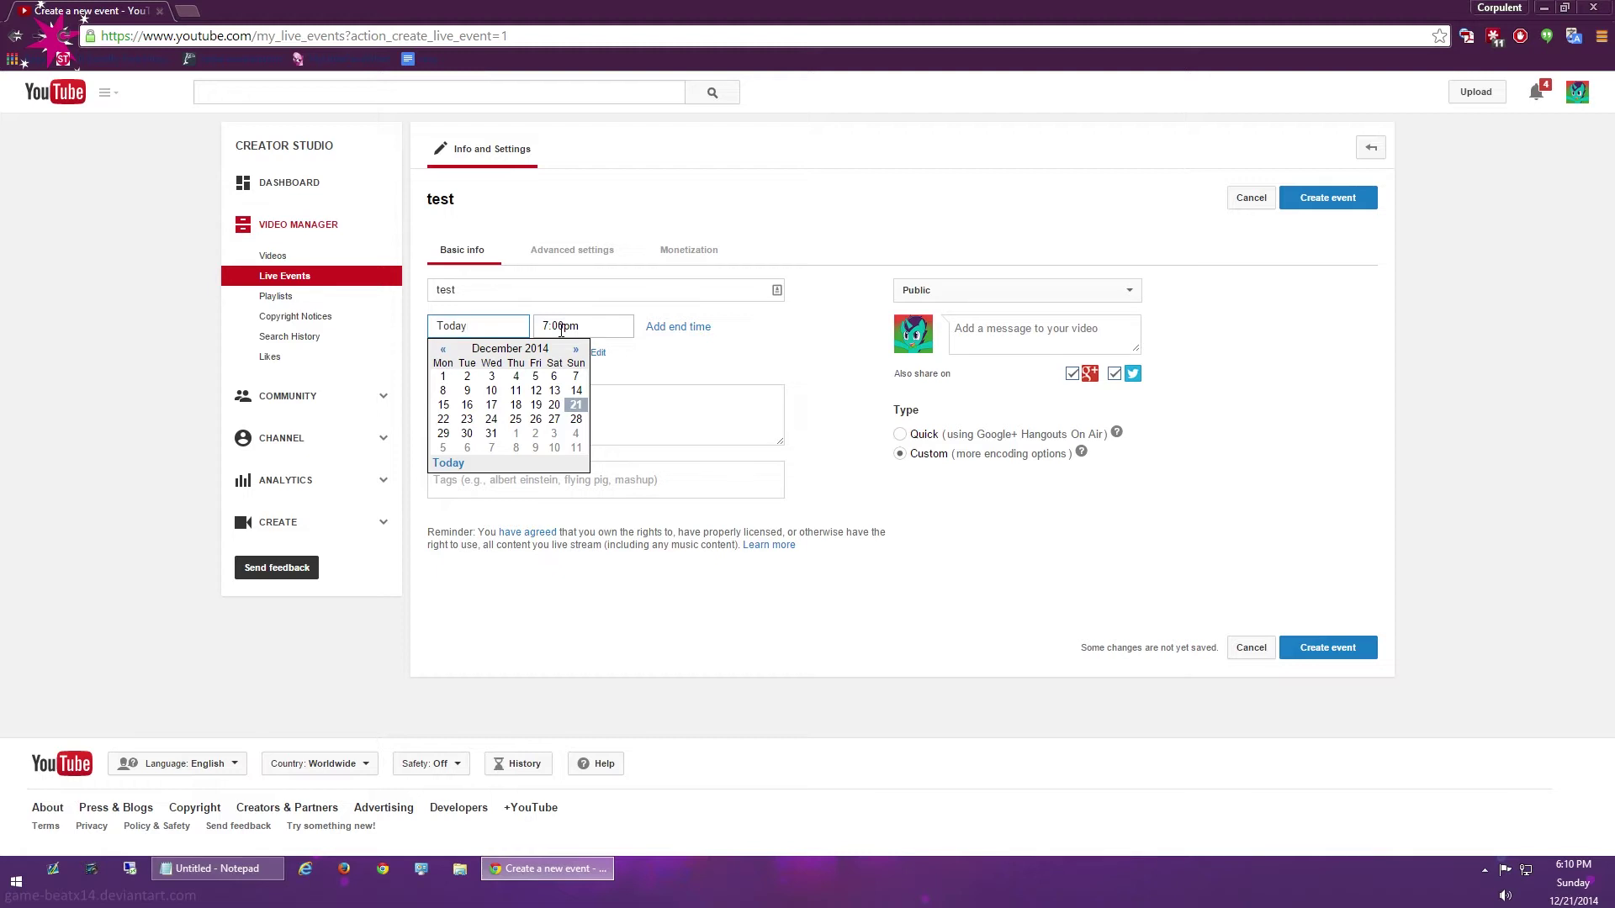
{"action": "left_click", "coordinate": [562, 329]}
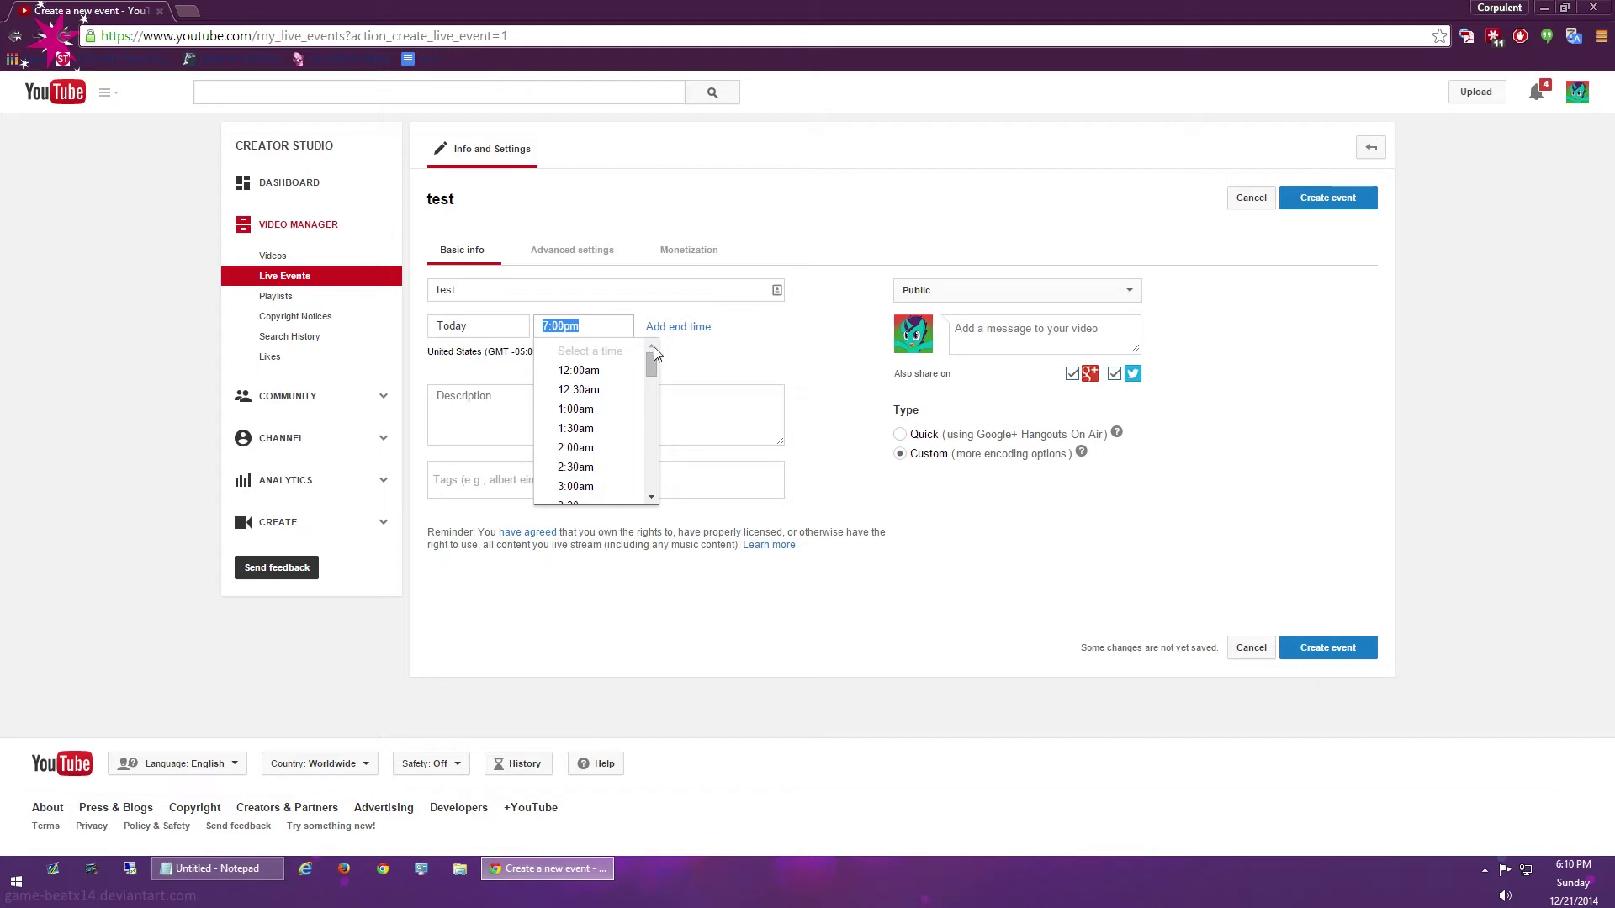
{"action": "left_click_drag", "start_coordinate": [653, 361], "coordinate": [653, 455]}
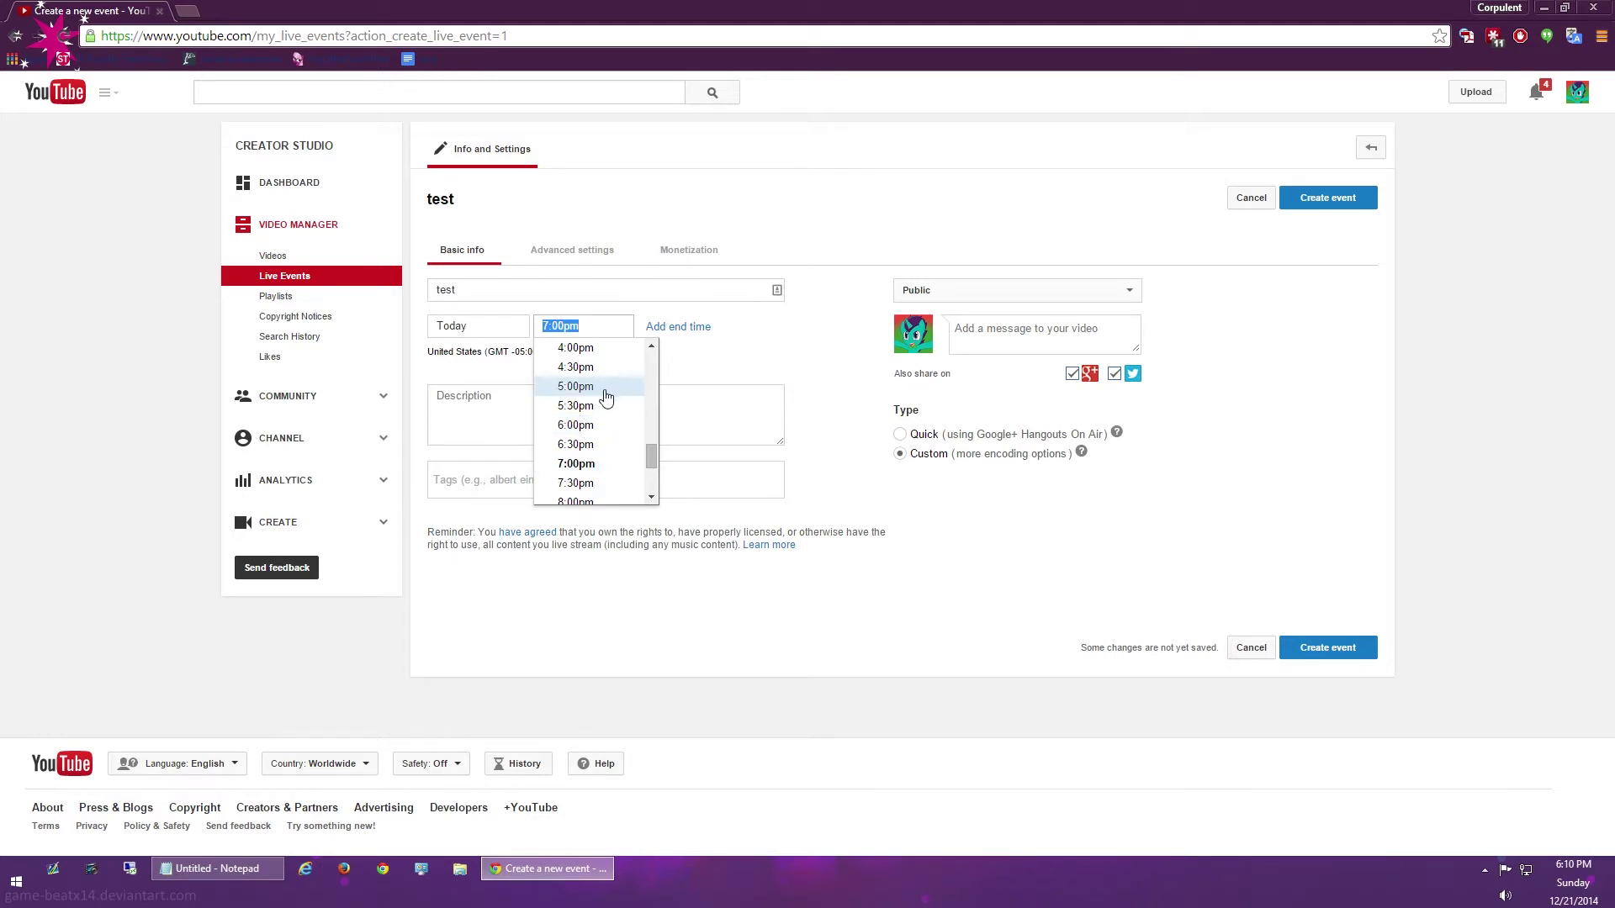
{"action": "left_click", "coordinate": [588, 425]}
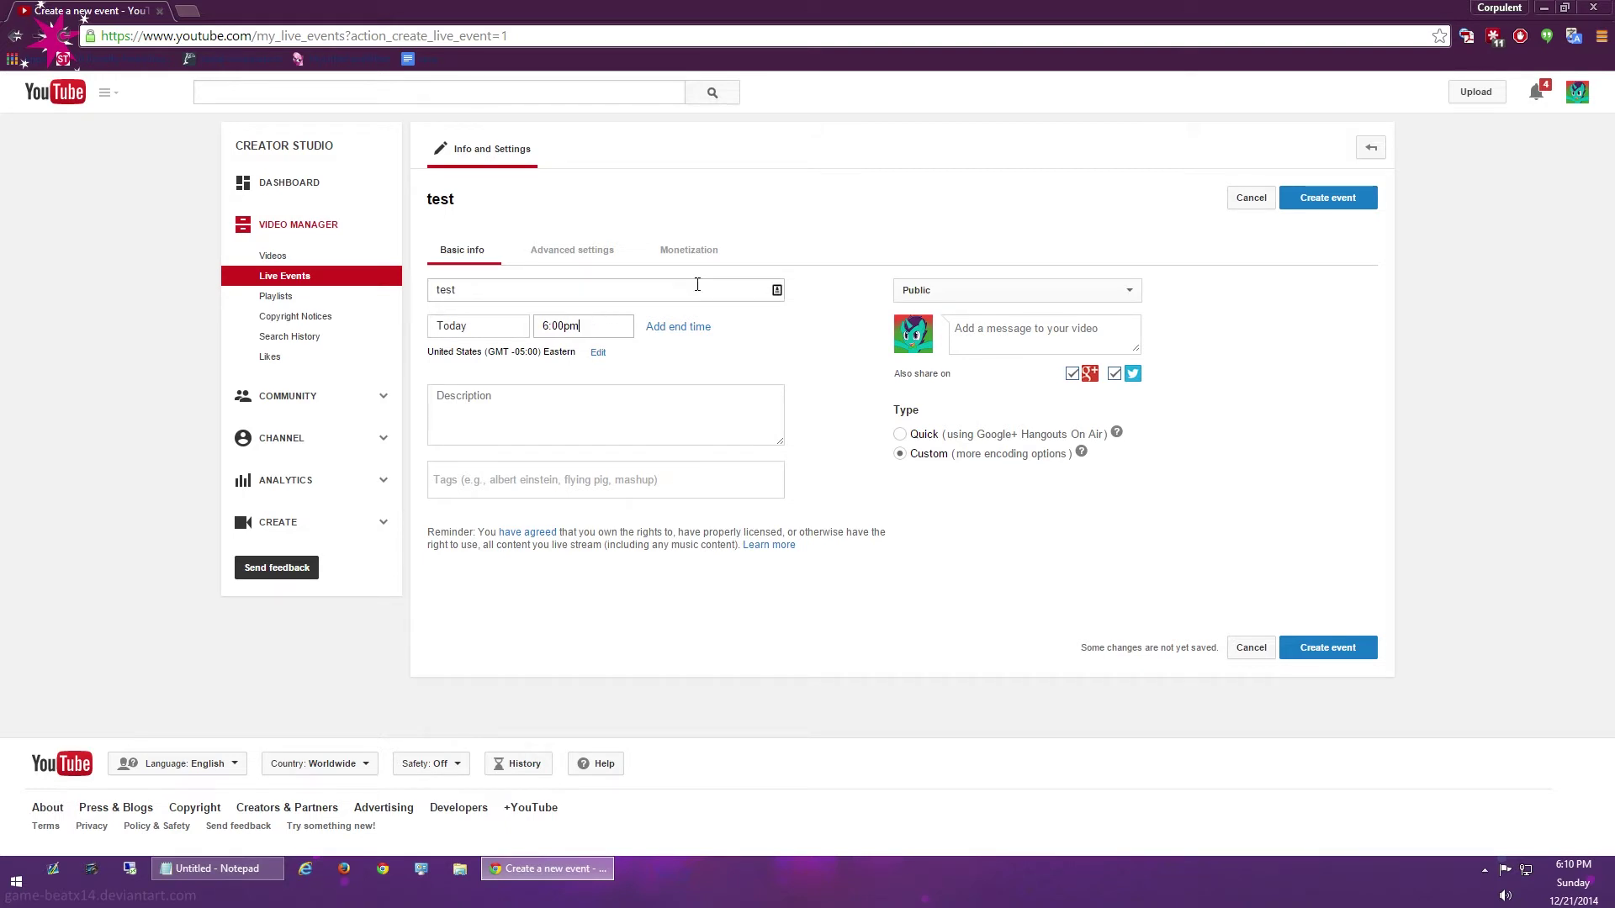
Enter "sdfasdf" as the event description and add the tag "tag".
{"action": "left_click", "coordinate": [524, 407]}
{"action": "type", "text": "sdfasdf"}
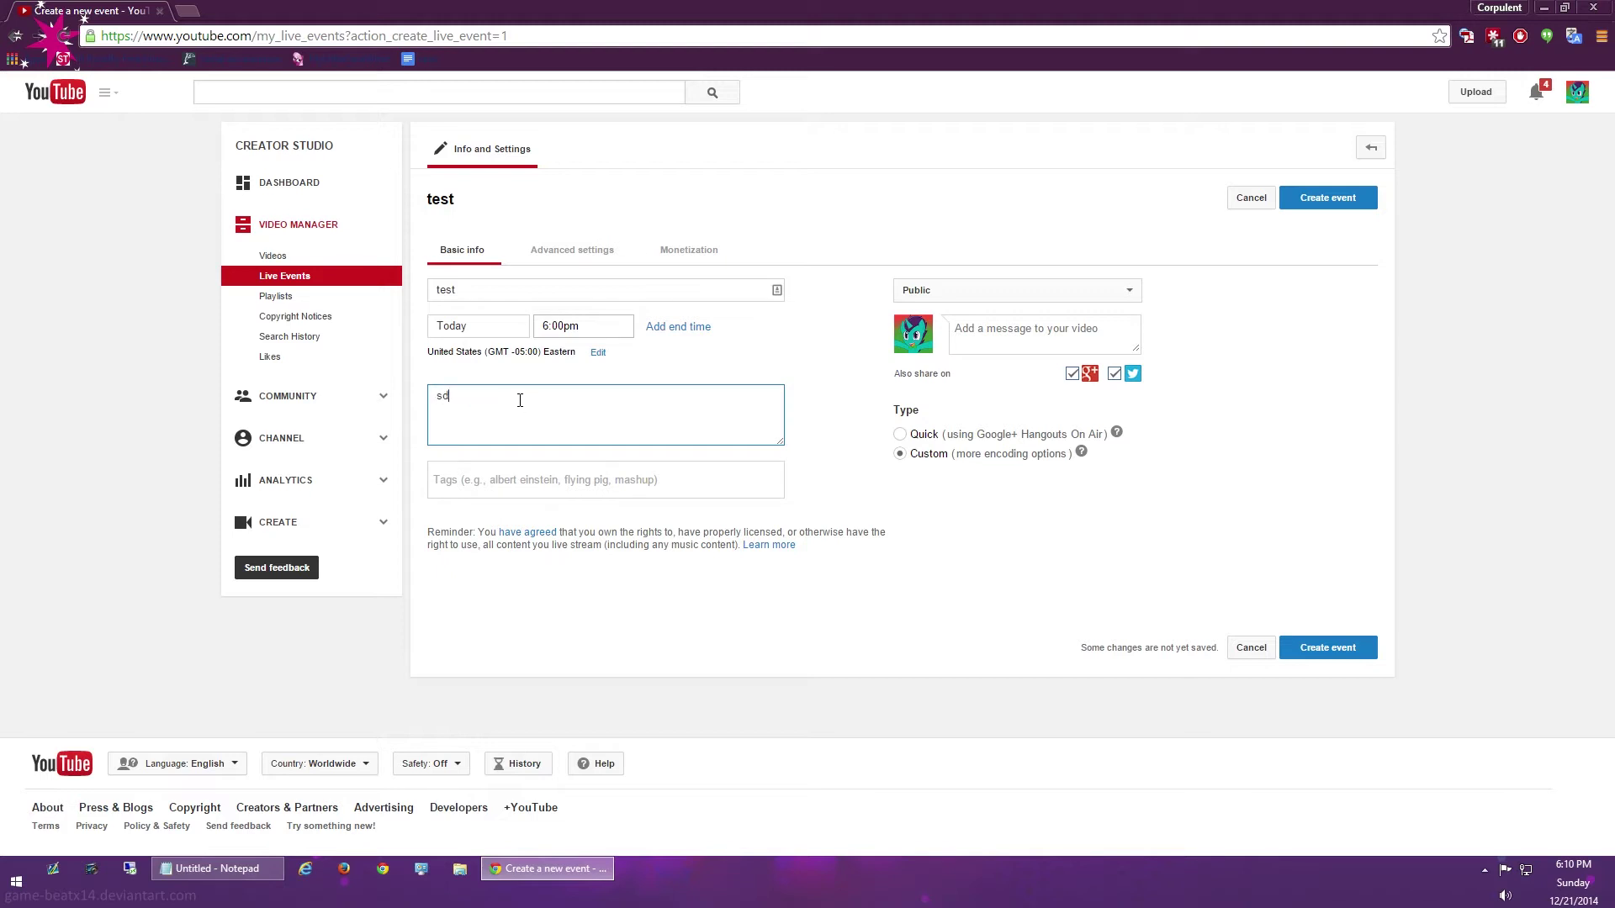
{"action": "left_click", "coordinate": [529, 476]}
{"action": "type", "text": "tags"}
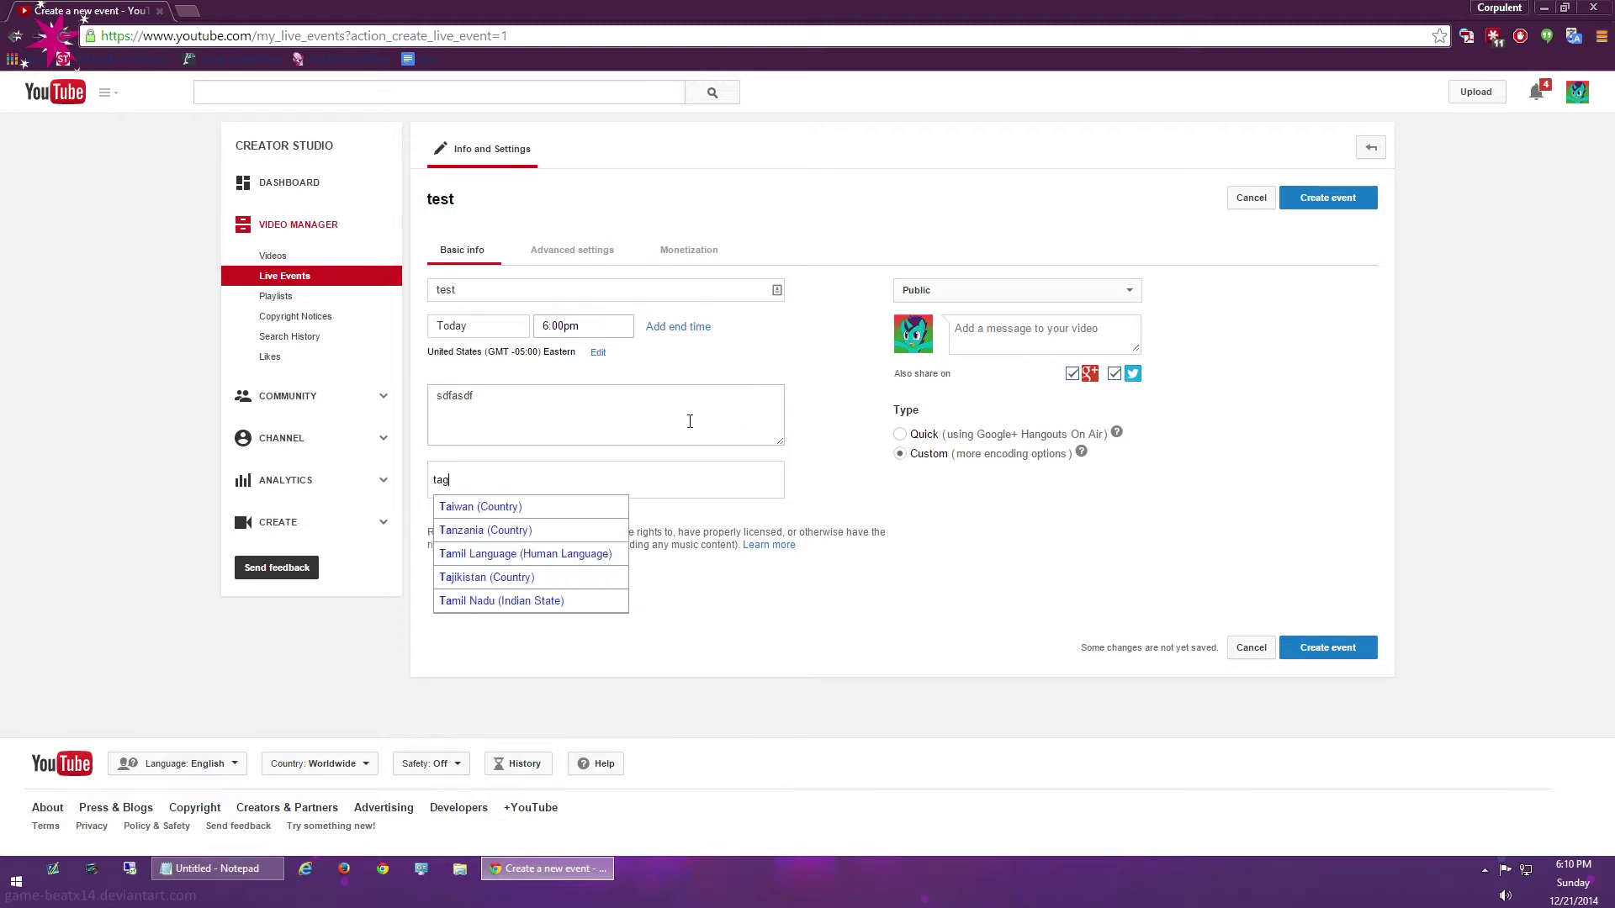
{"action": "double_click", "coordinate": [490, 477]}
{"action": "key", "text": "BackSpace"}
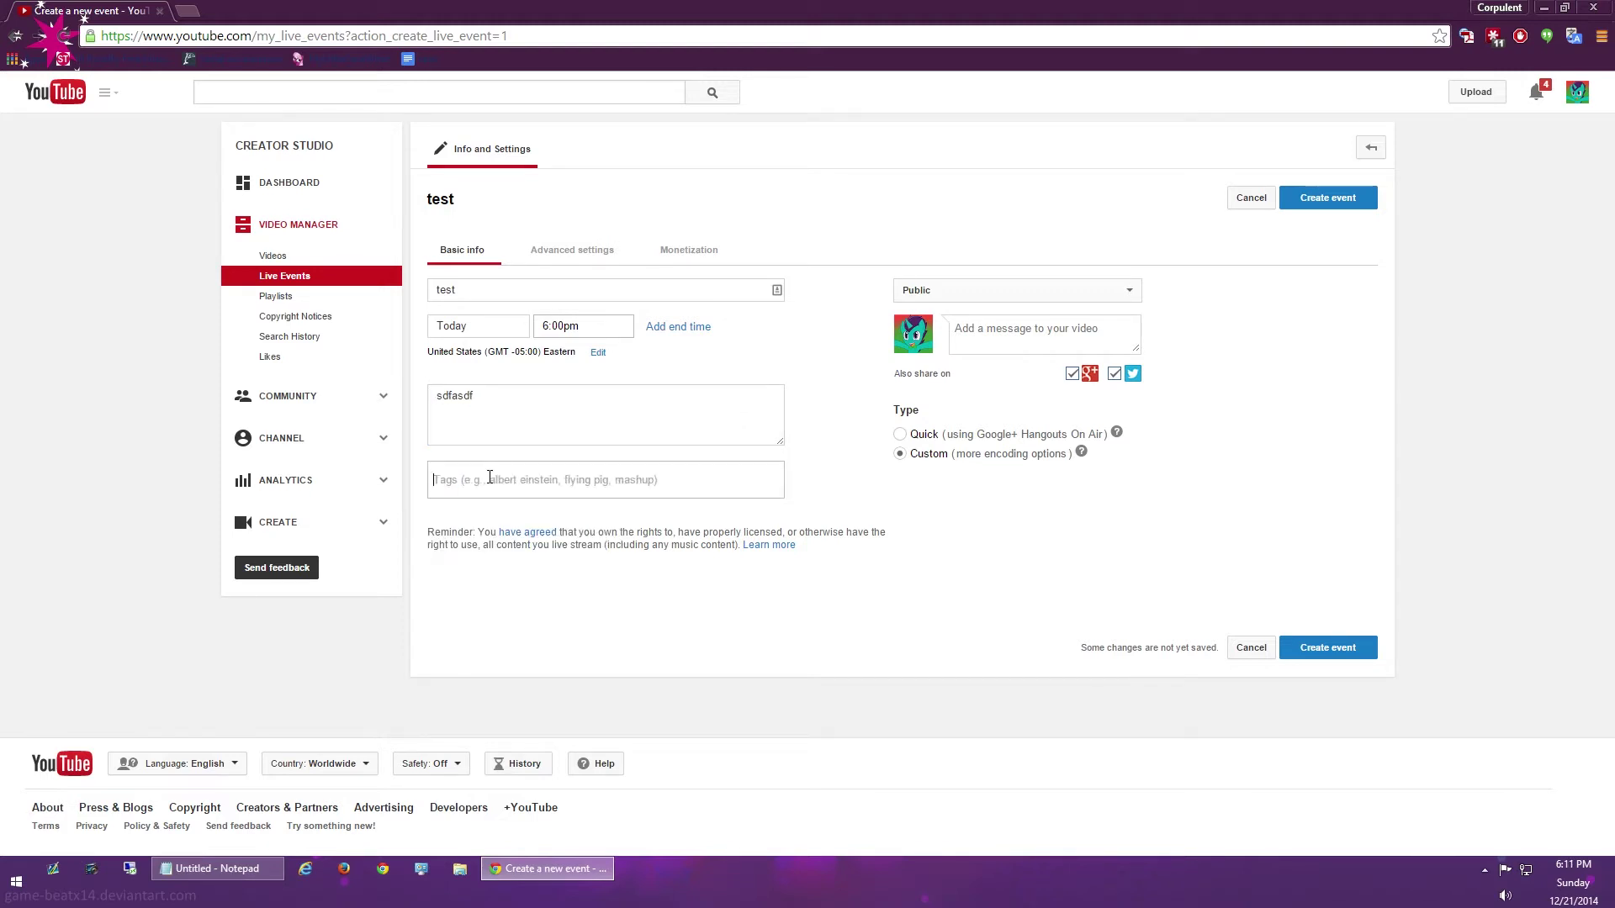
{"action": "type", "text": "tag"}
{"action": "key", "text": "Return"}
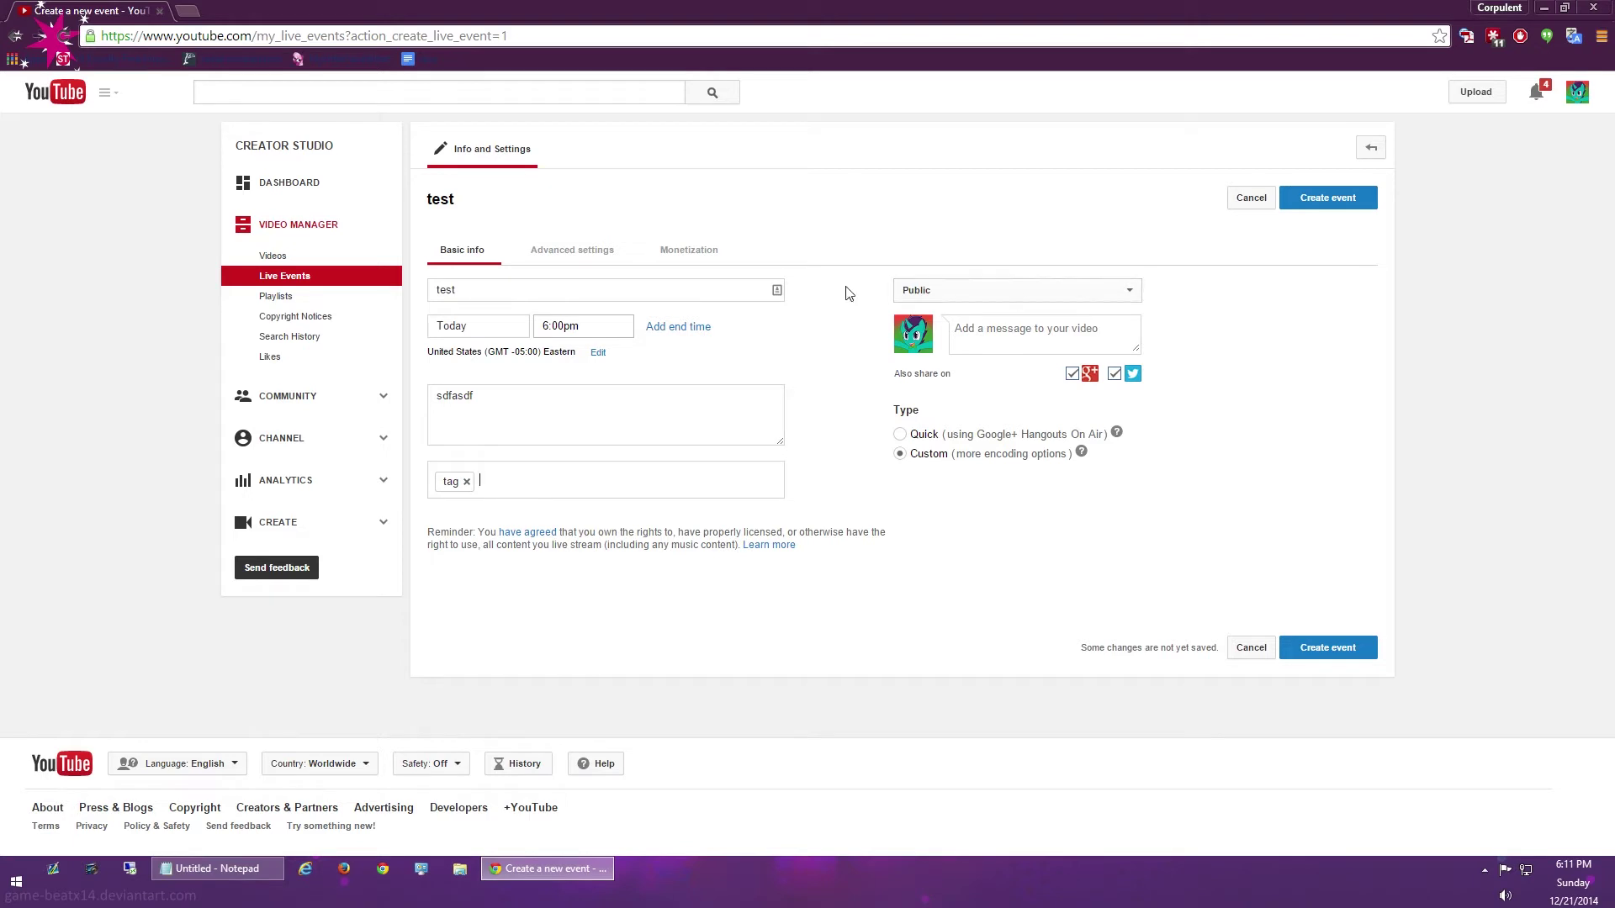
Try the event's privacy as Unlisted and Public to compare the available sharing options.
{"action": "left_click", "coordinate": [994, 295]}
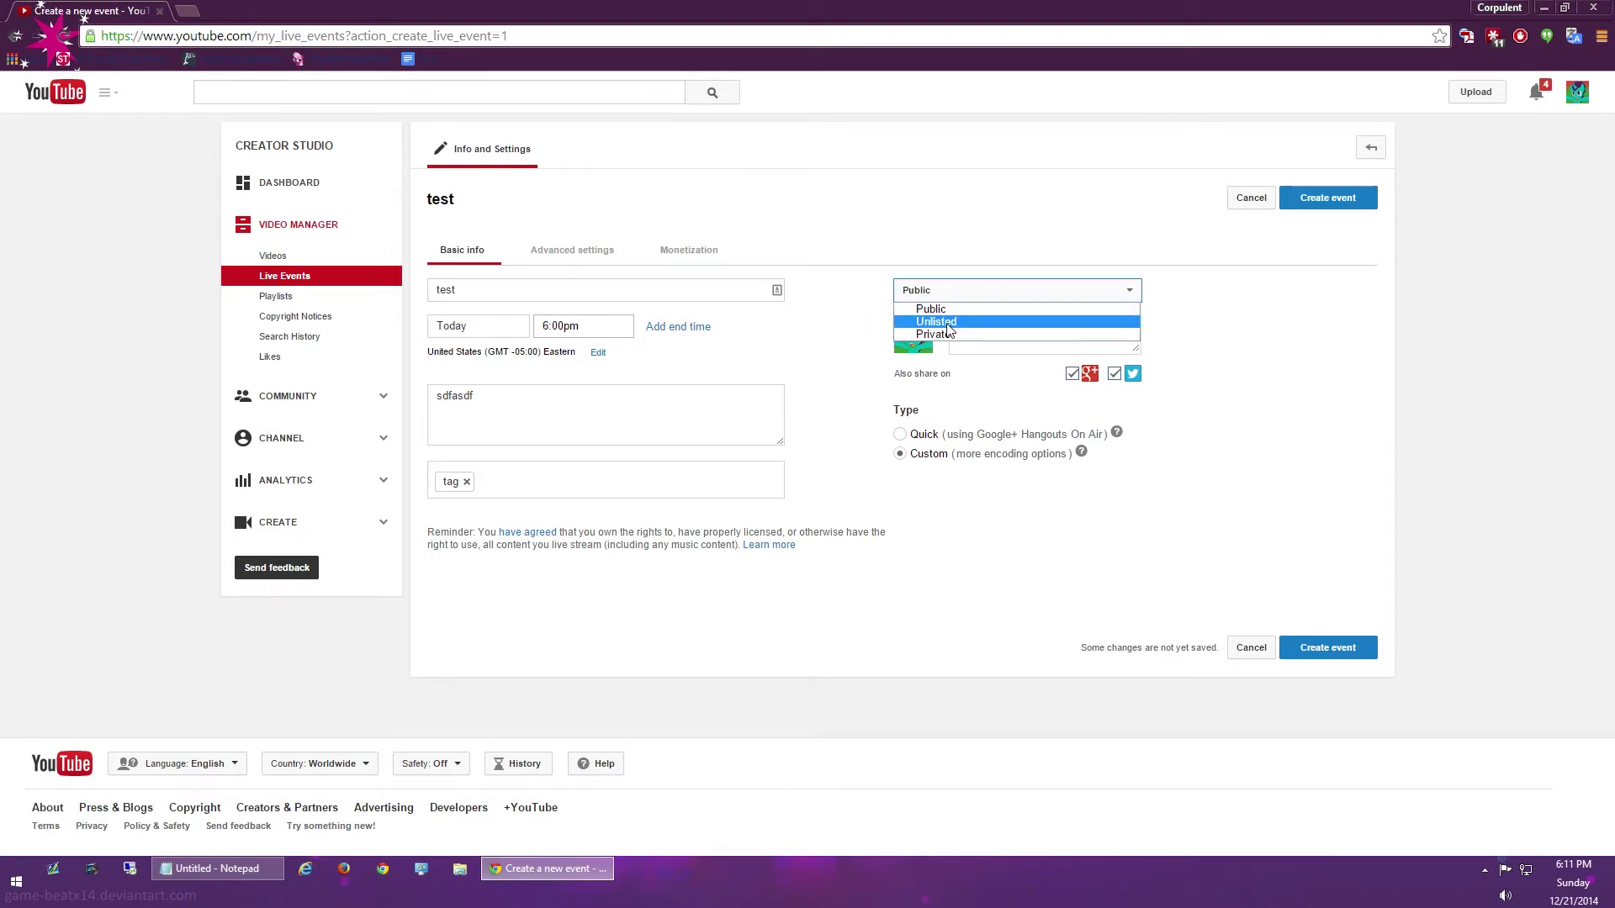
{"action": "left_click", "coordinate": [959, 321]}
{"action": "left_click", "coordinate": [994, 293]}
{"action": "left_click", "coordinate": [990, 309]}
{"action": "left_click", "coordinate": [987, 291]}
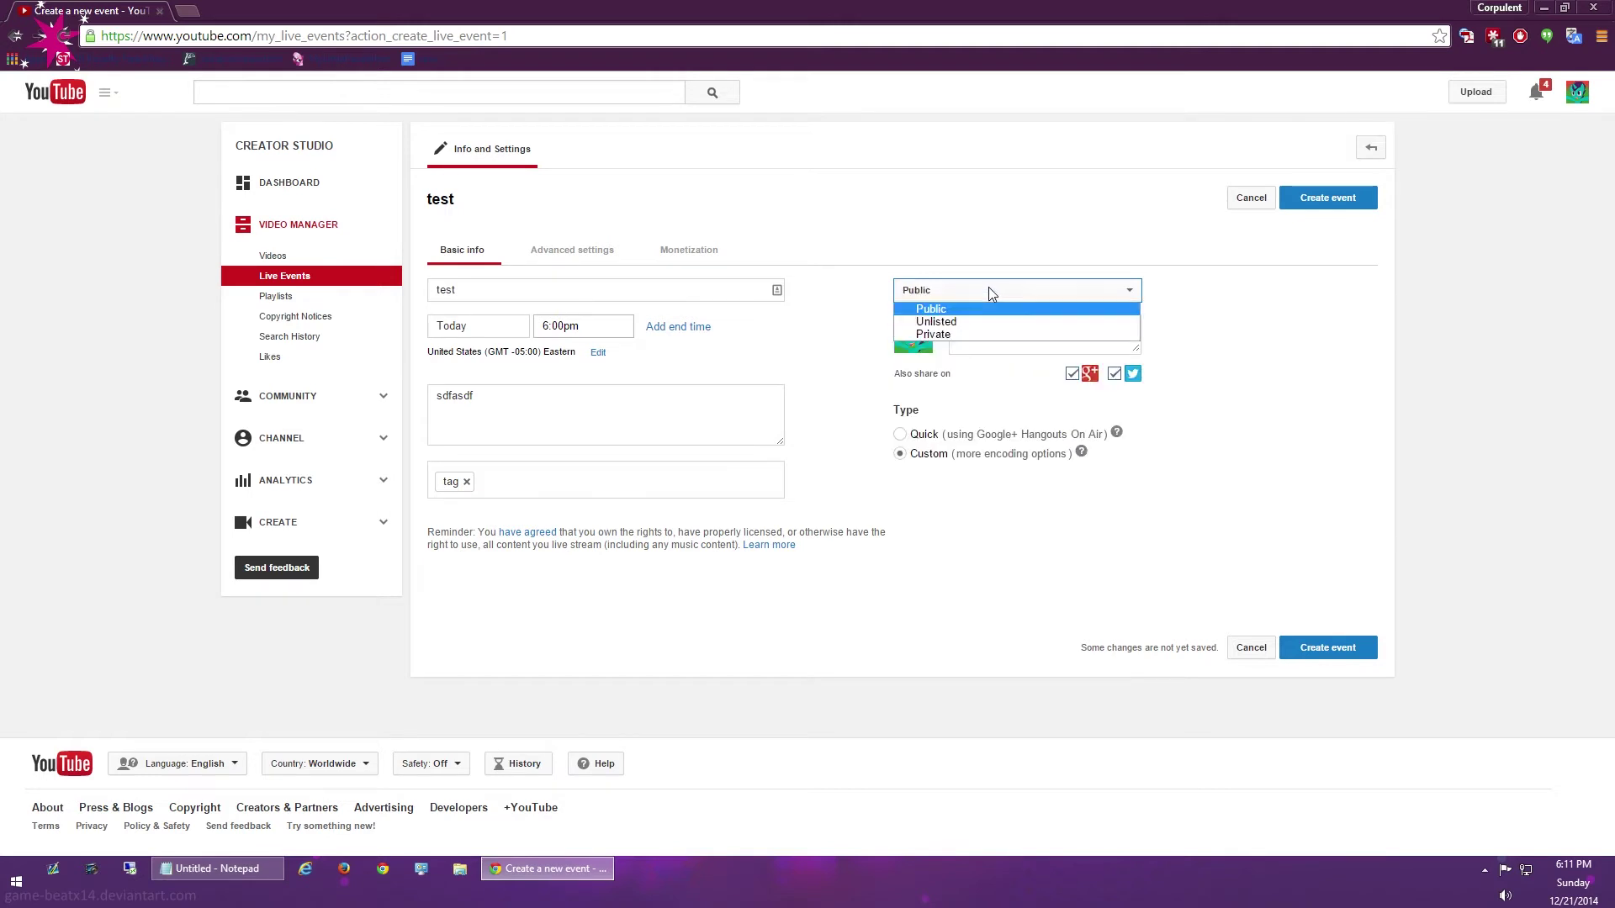
{"action": "left_click", "coordinate": [969, 324]}
{"action": "left_click", "coordinate": [978, 293]}
{"action": "left_click", "coordinate": [972, 309]}
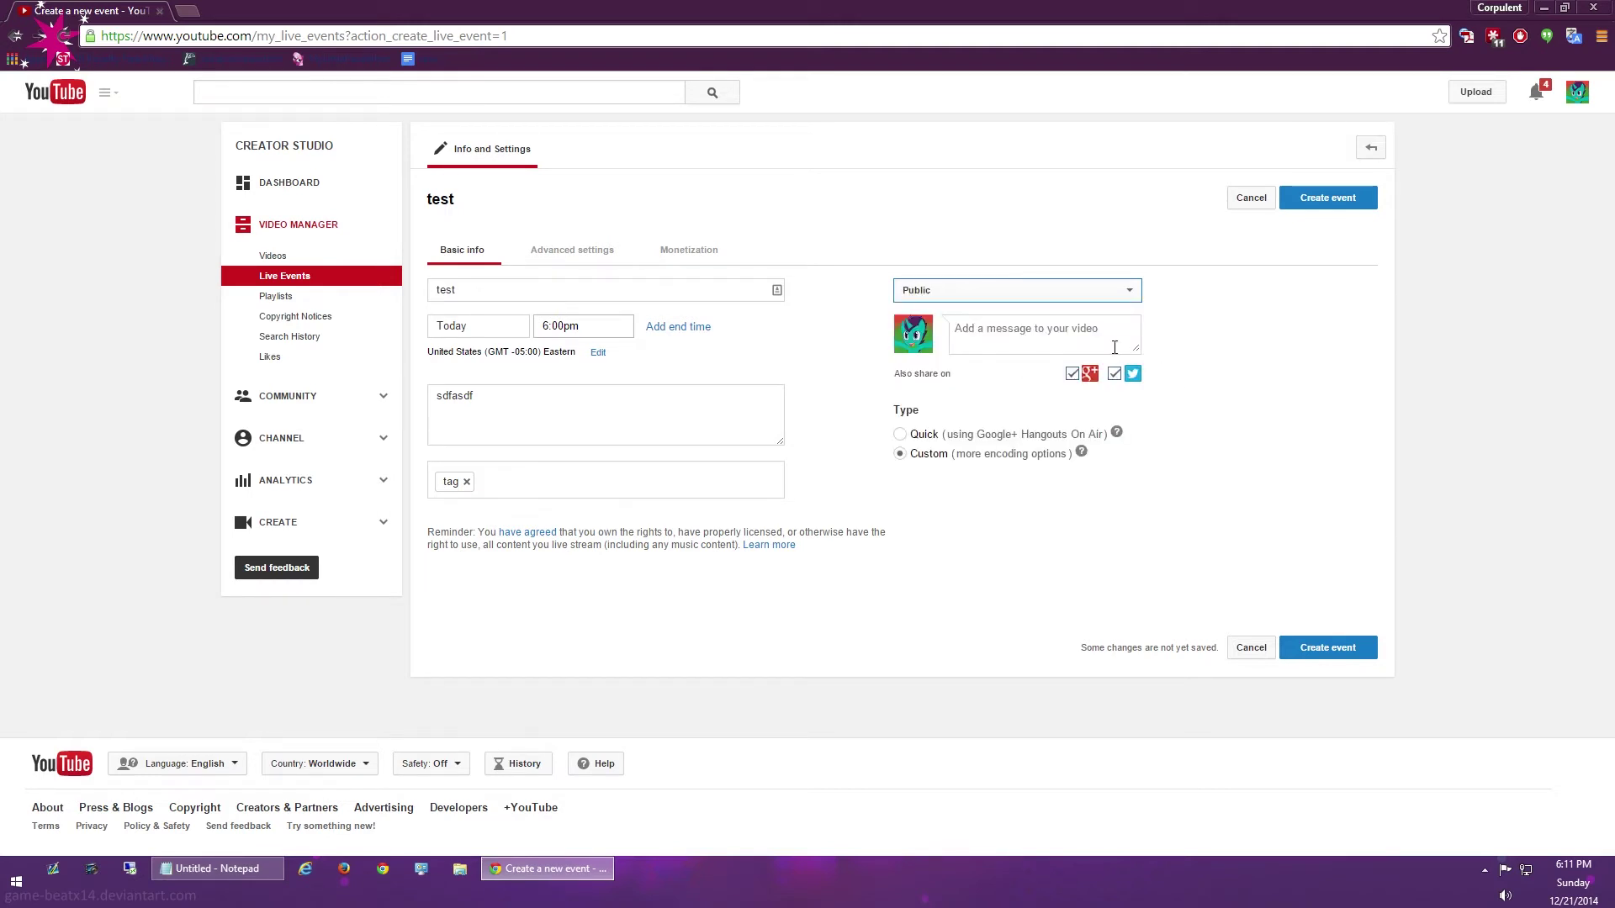
{"action": "left_click", "coordinate": [1018, 342]}
Set the event's privacy to Unlisted, keep the Custom type with more encoding options, and create the event.
{"action": "left_click", "coordinate": [980, 295]}
{"action": "left_click", "coordinate": [974, 322]}
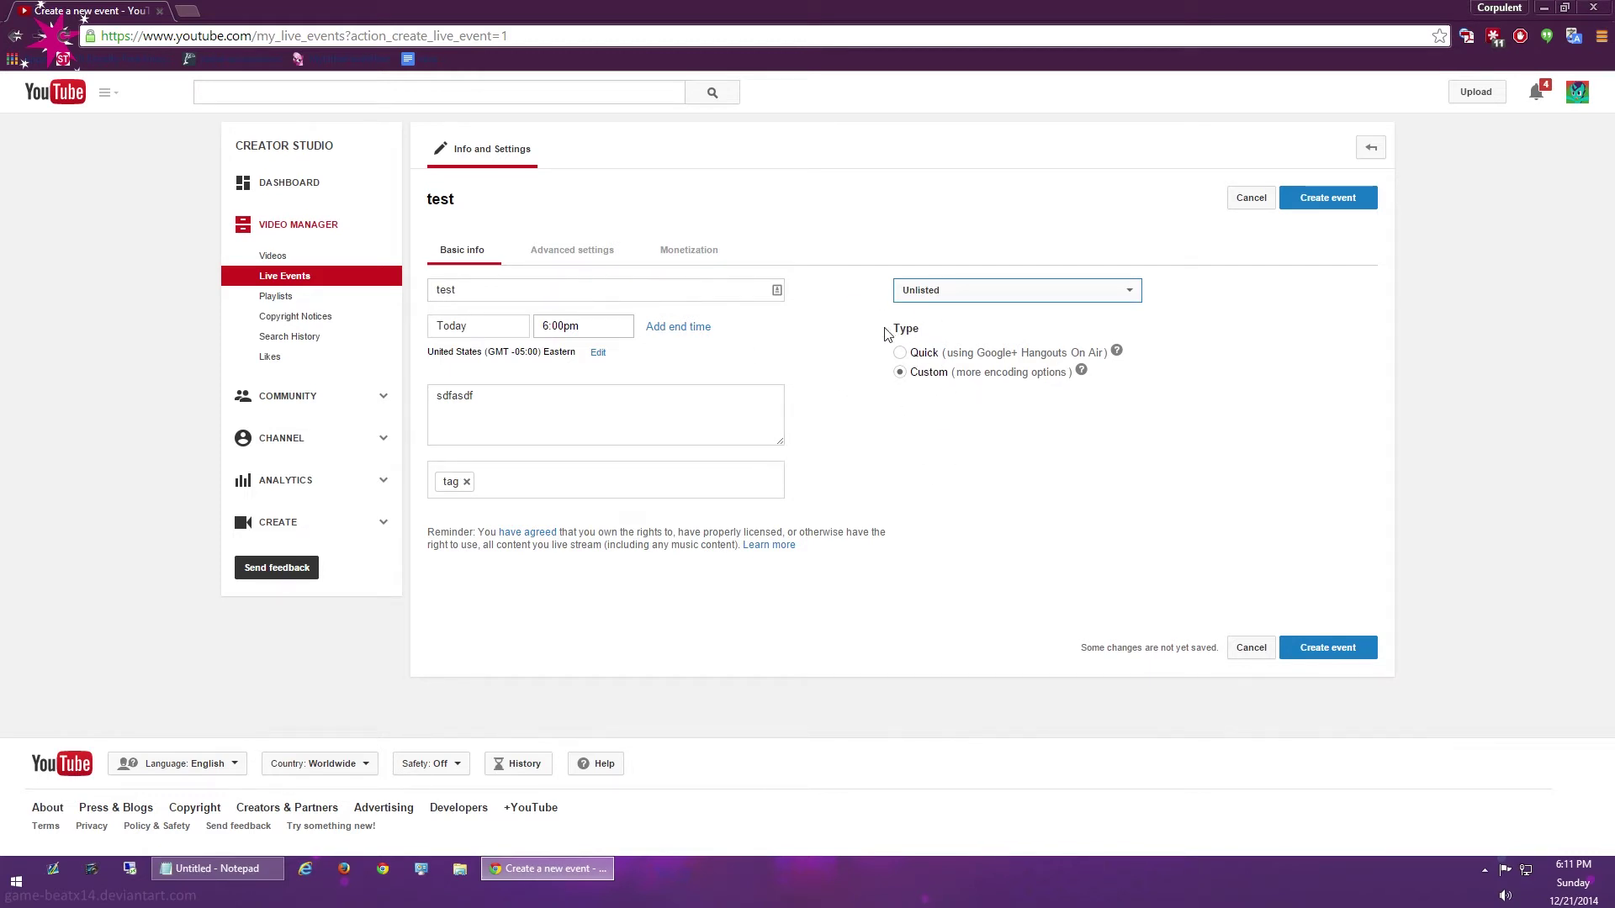
{"action": "left_click", "coordinate": [898, 373]}
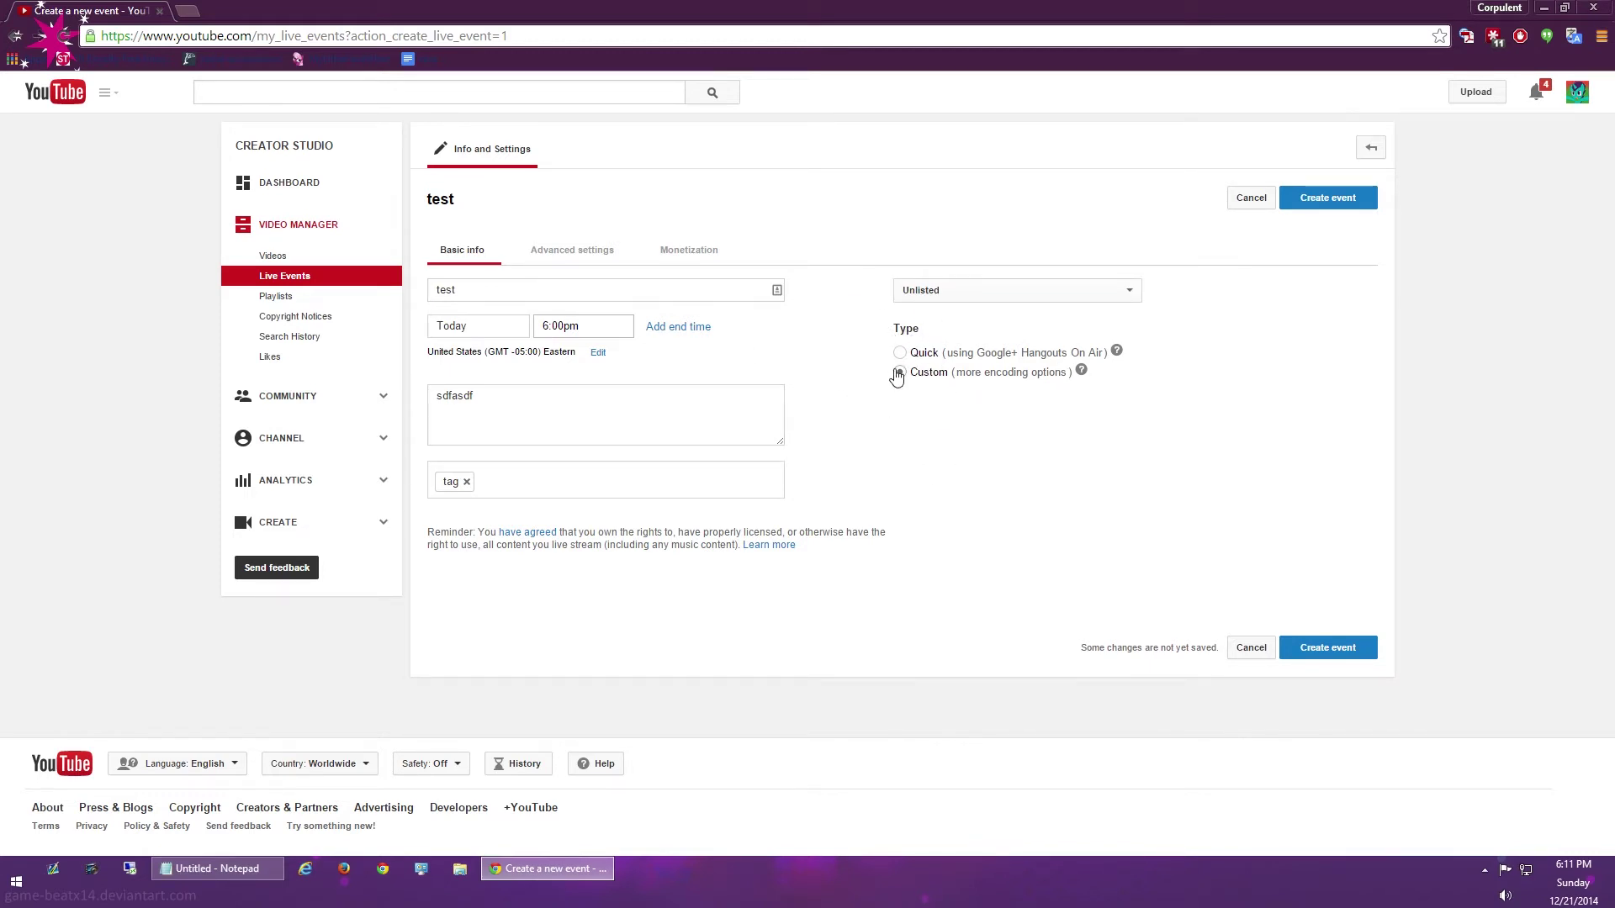
{"action": "left_click", "coordinate": [1336, 202]}
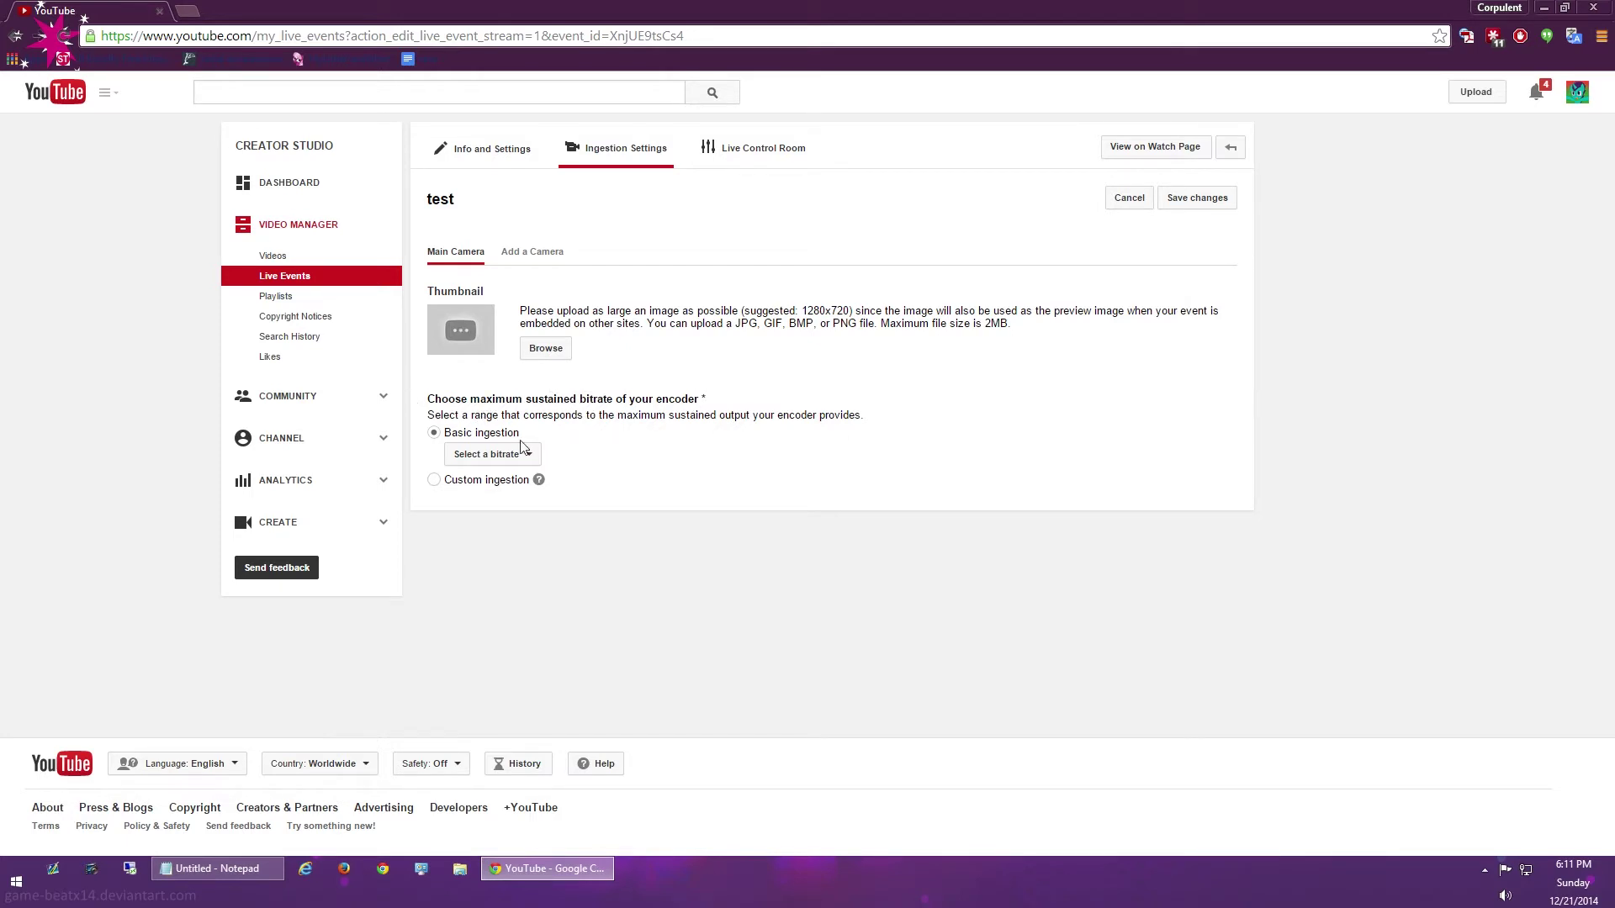
Set the basic ingestion bitrate to 1500 Kbps - 4000 Kbps (720p) and choose Other encoders as the encoder.
{"action": "left_click", "coordinate": [489, 455]}
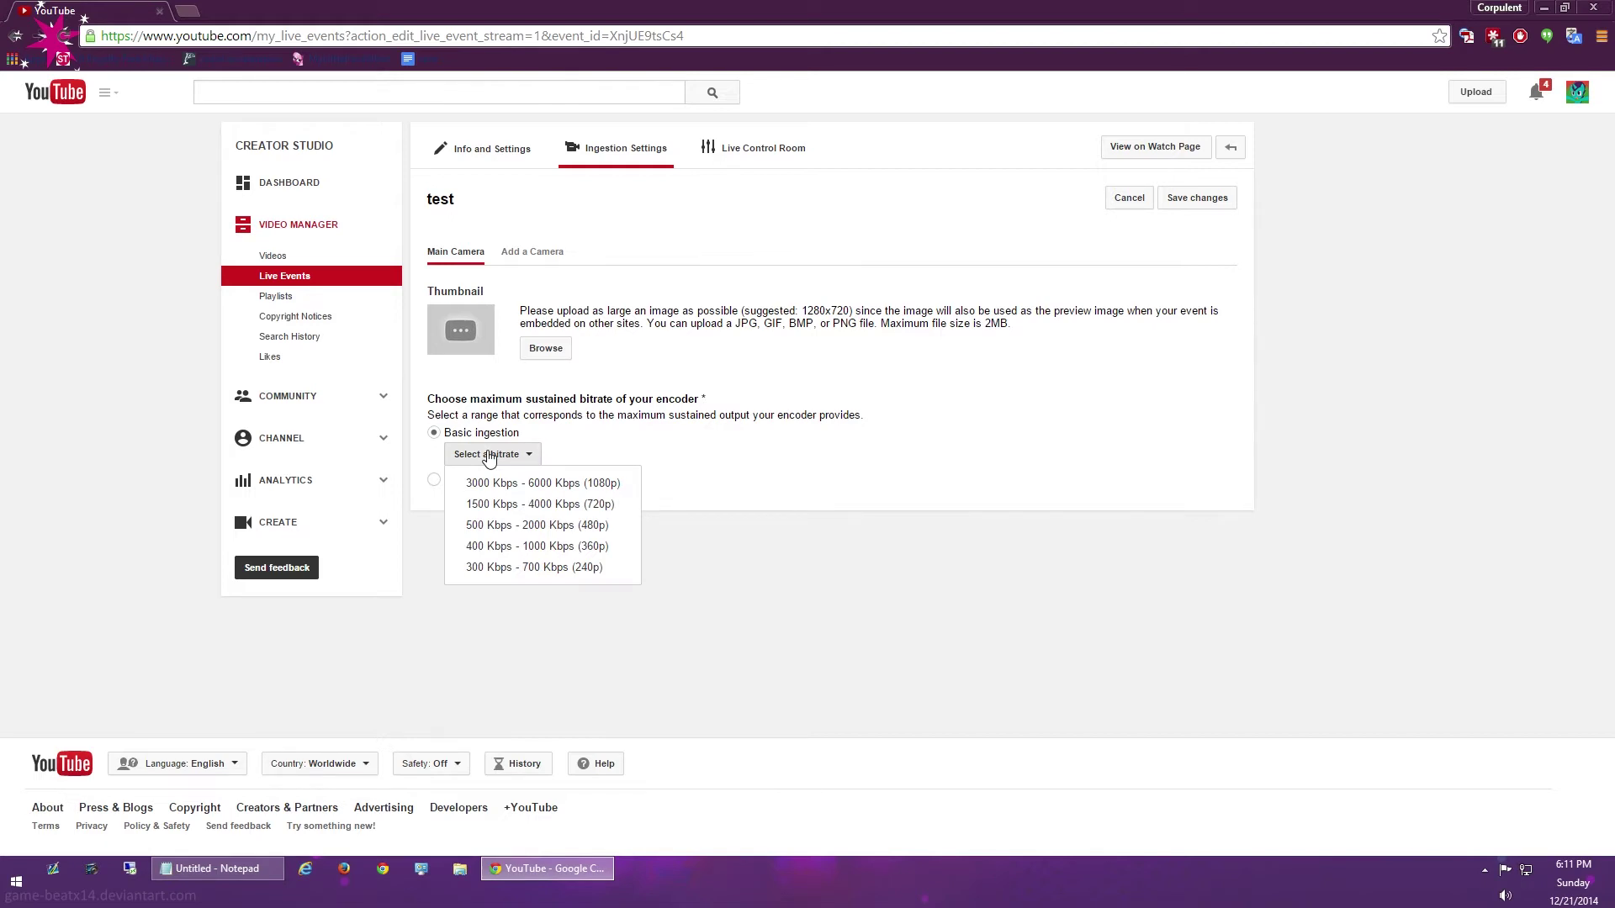
{"action": "left_click", "coordinate": [557, 504]}
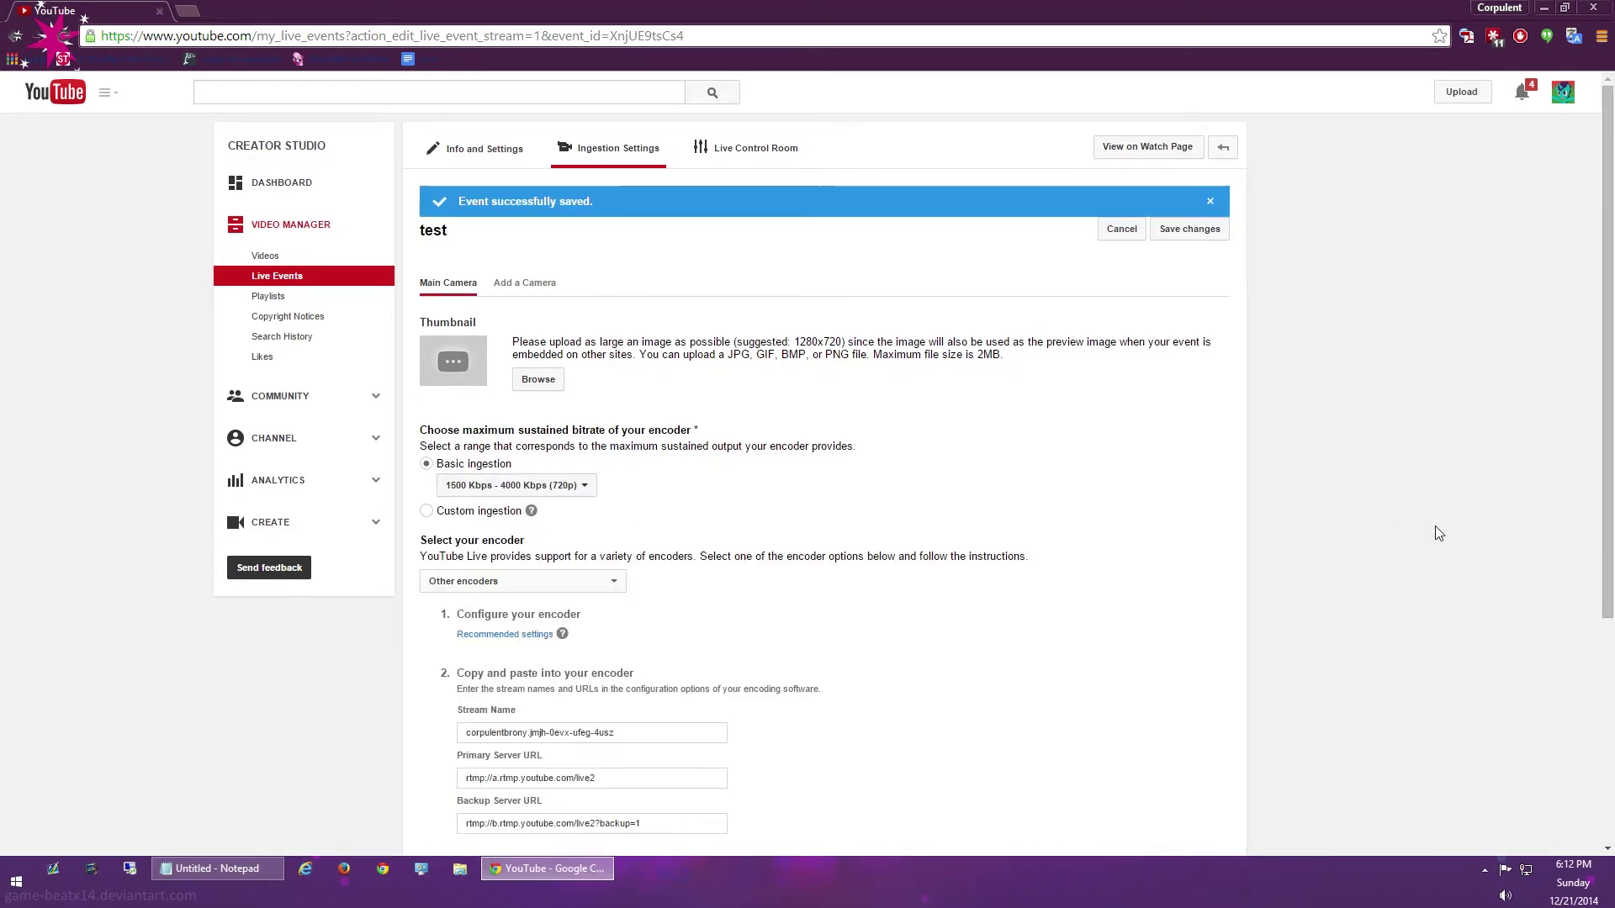
{"action": "scroll", "coordinate": [1399, 606], "scroll_direction": "down", "scroll_amount": 3}
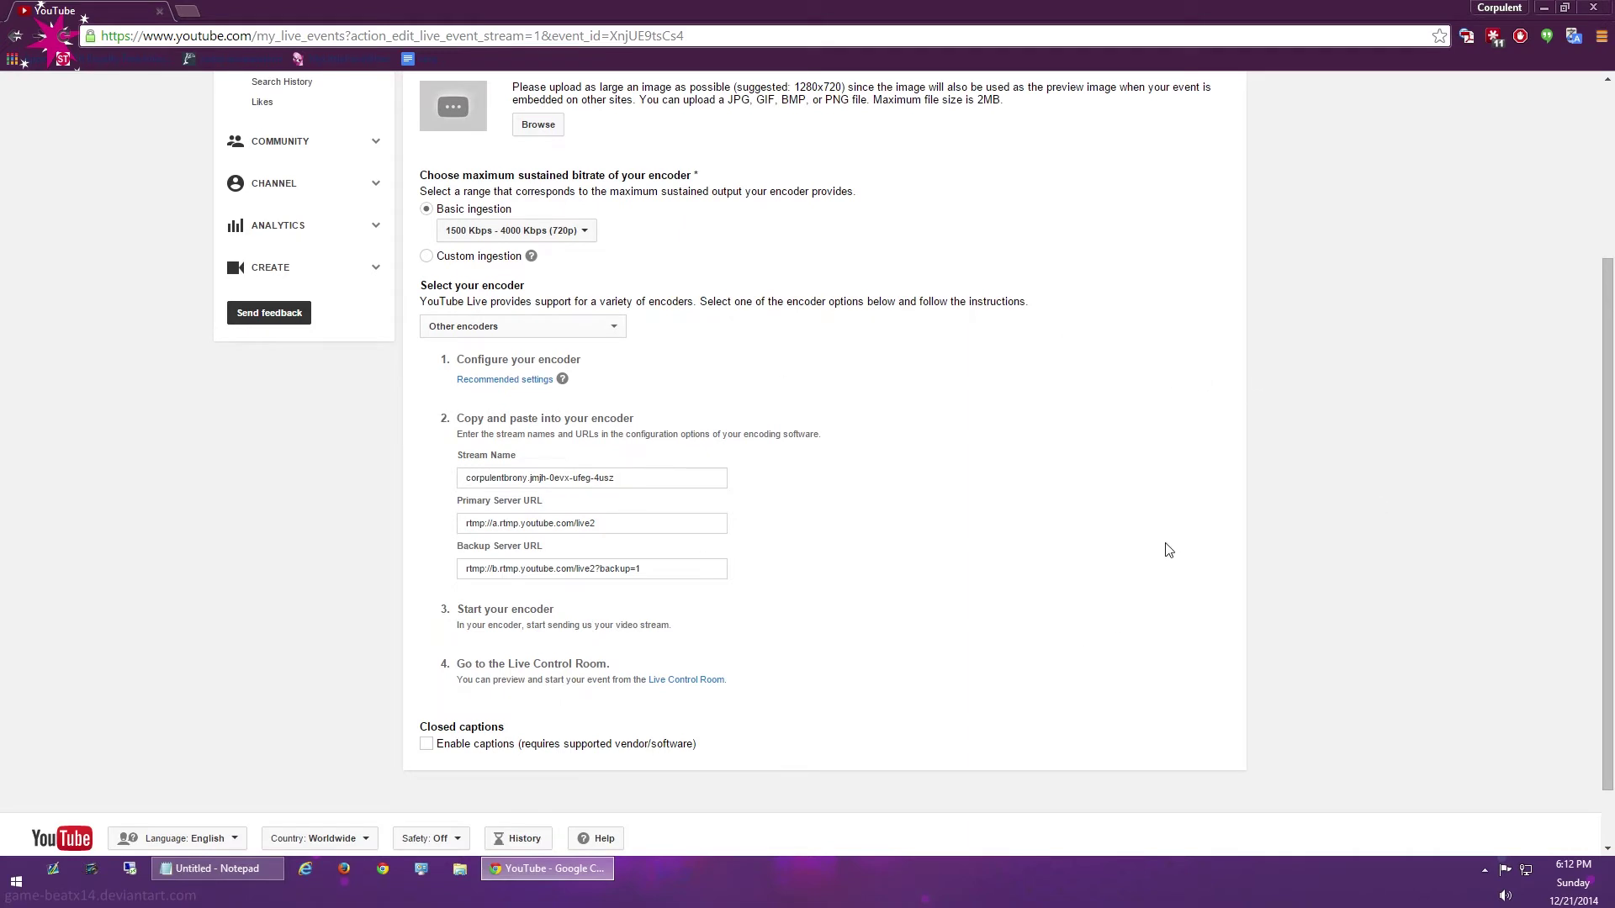
{"action": "left_click", "coordinate": [608, 326]}
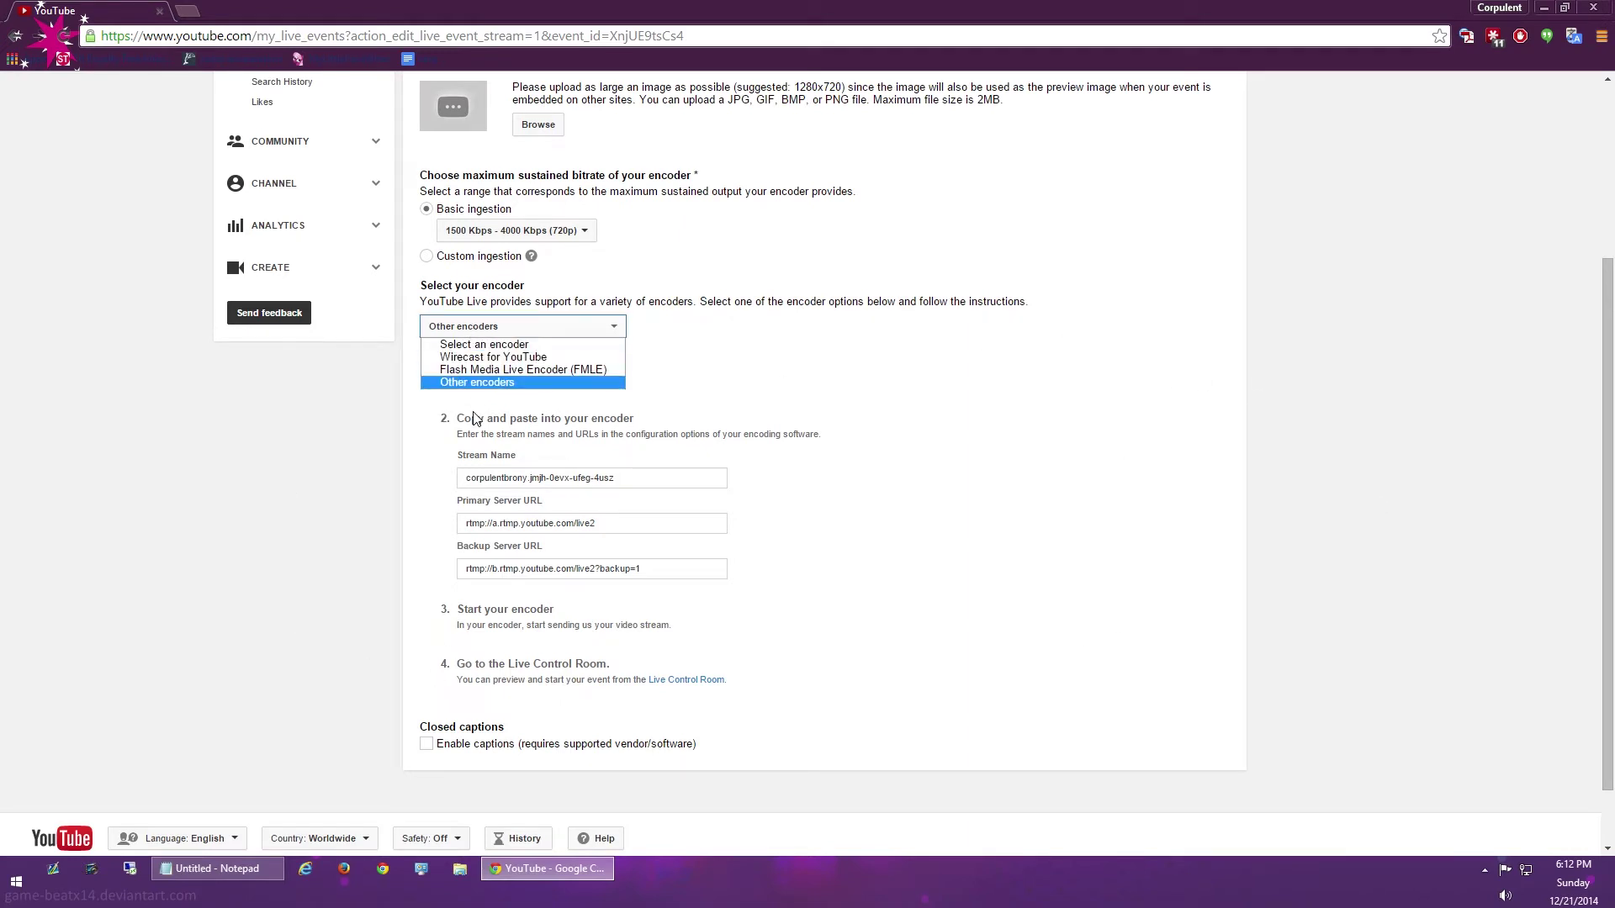
{"action": "left_click", "coordinate": [496, 344]}
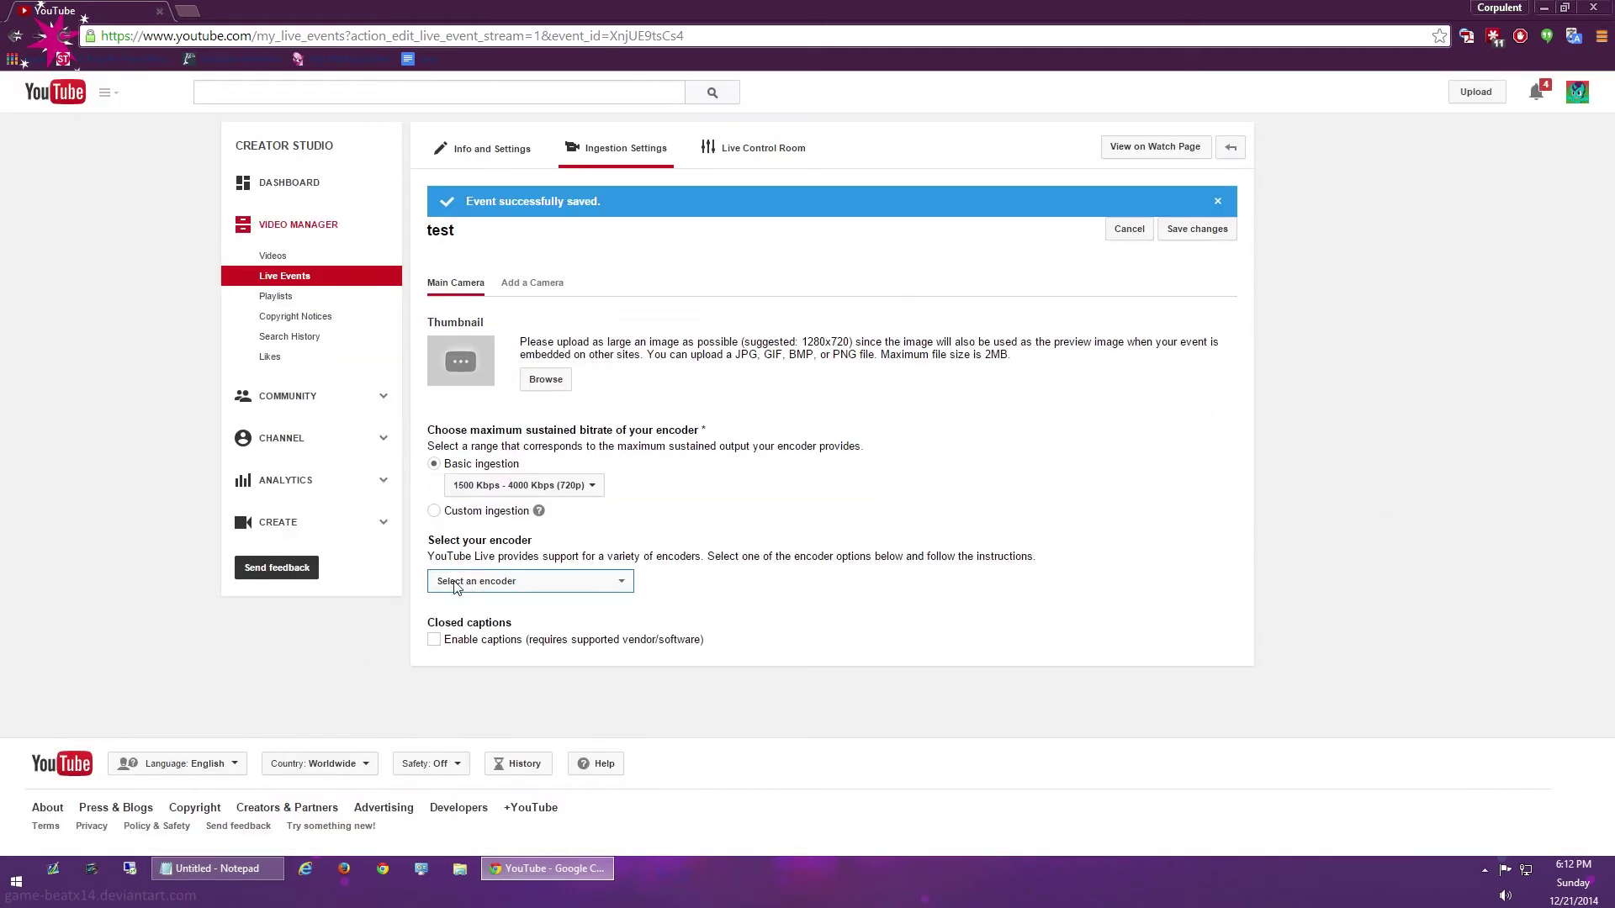
{"action": "left_click", "coordinate": [510, 580]}
{"action": "left_click", "coordinate": [479, 645]}
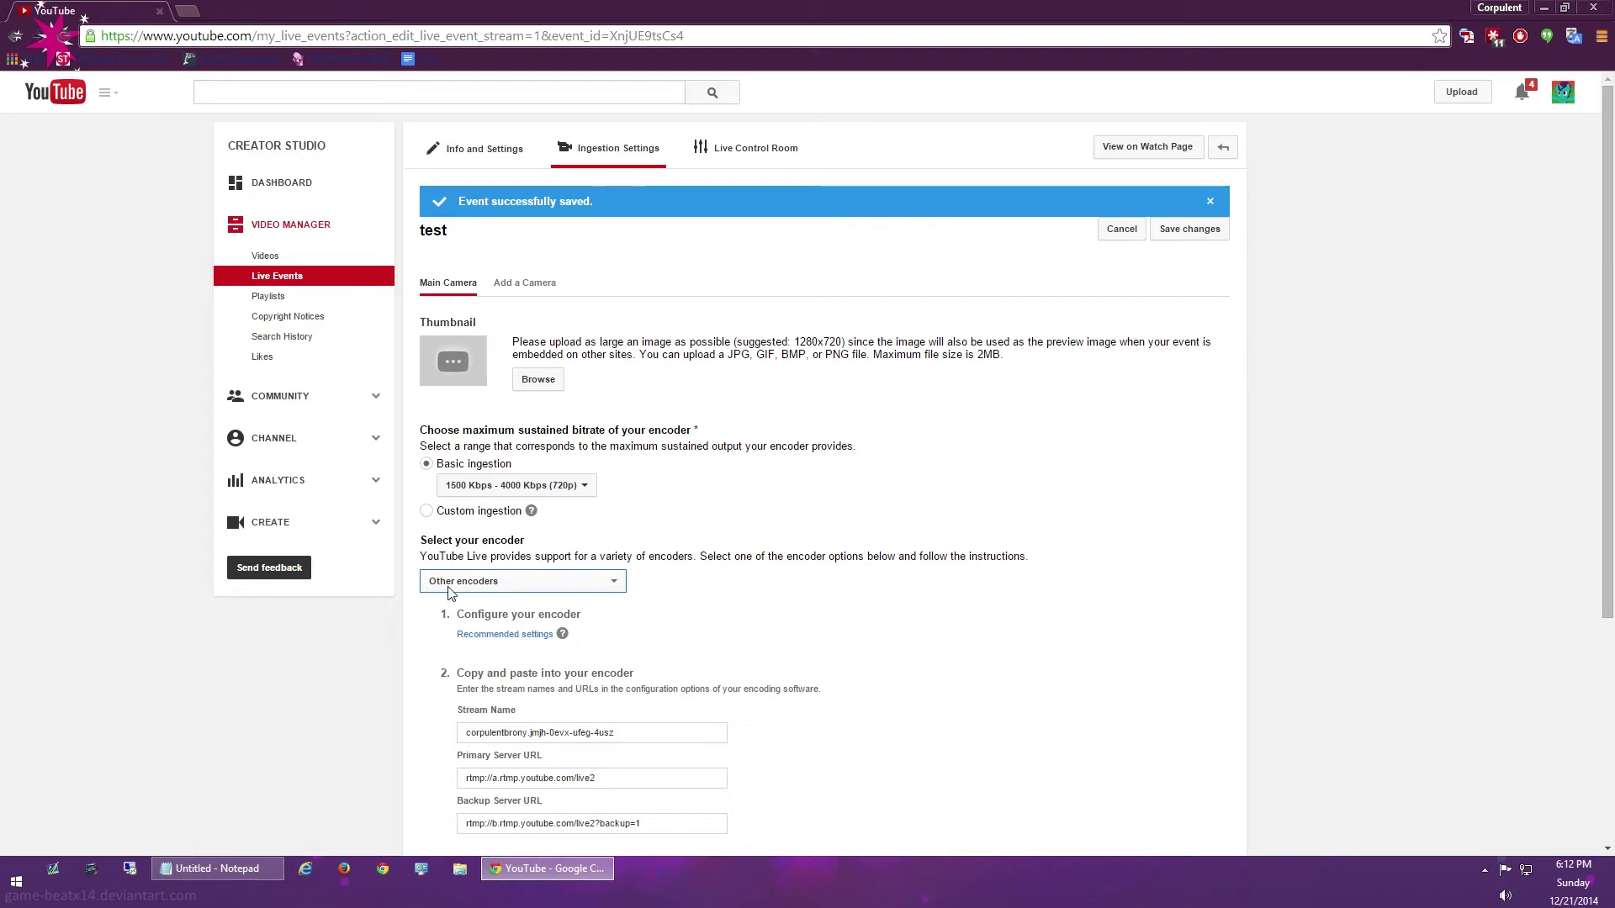
Copy the event's stream name from the encoder instructions.
{"action": "scroll", "coordinate": [1347, 520], "scroll_direction": "down", "scroll_amount": 4}
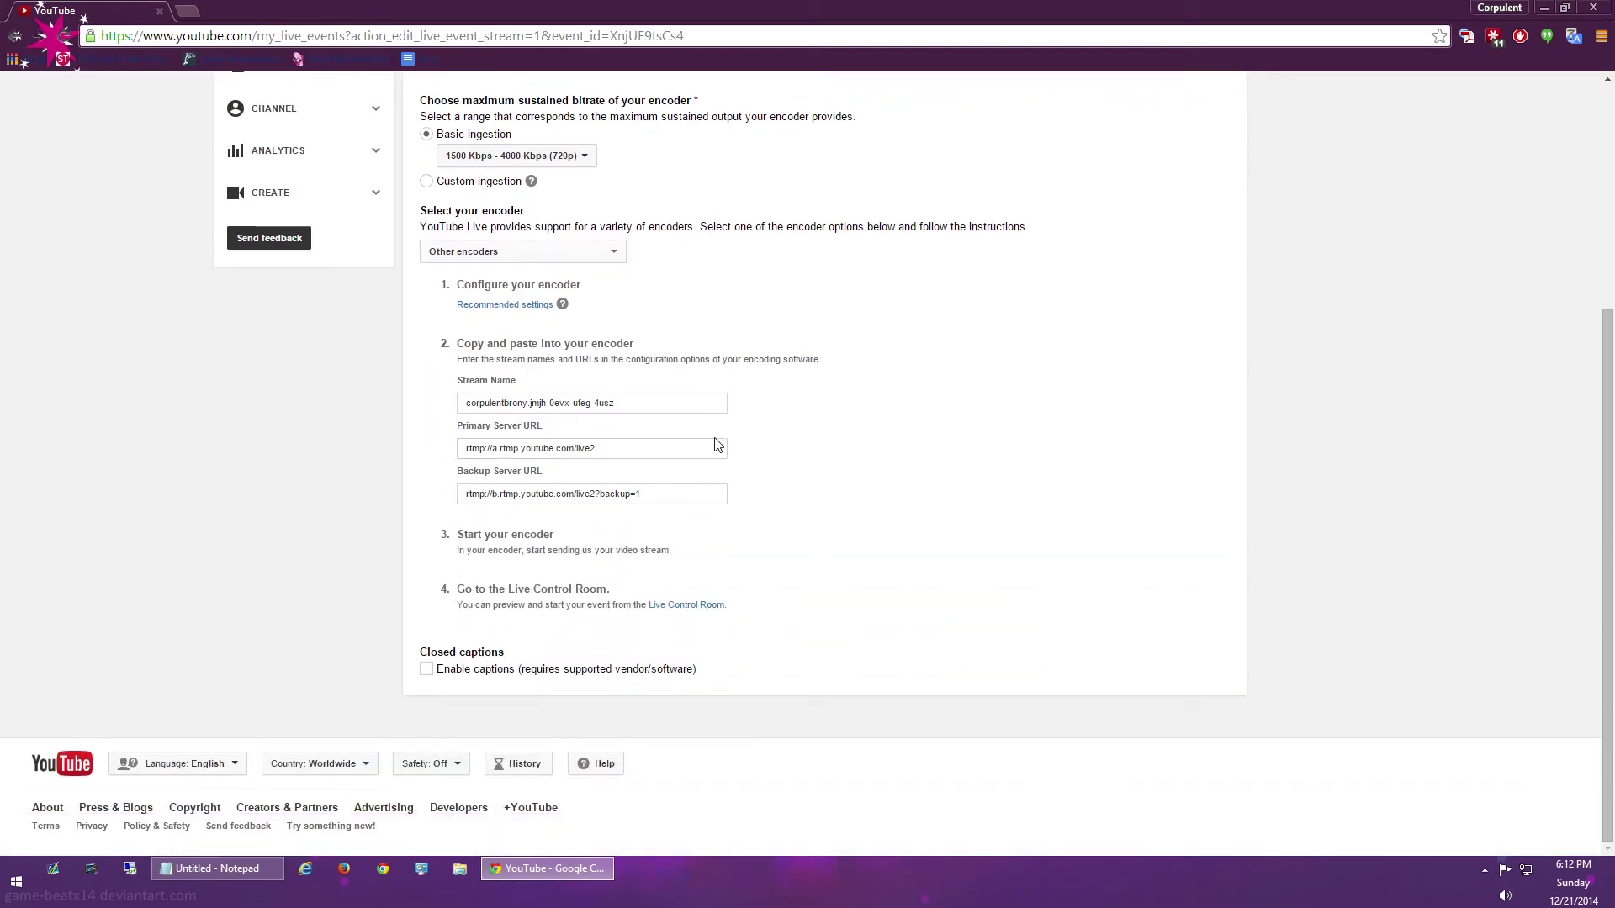
{"action": "left_click", "coordinate": [641, 403]}
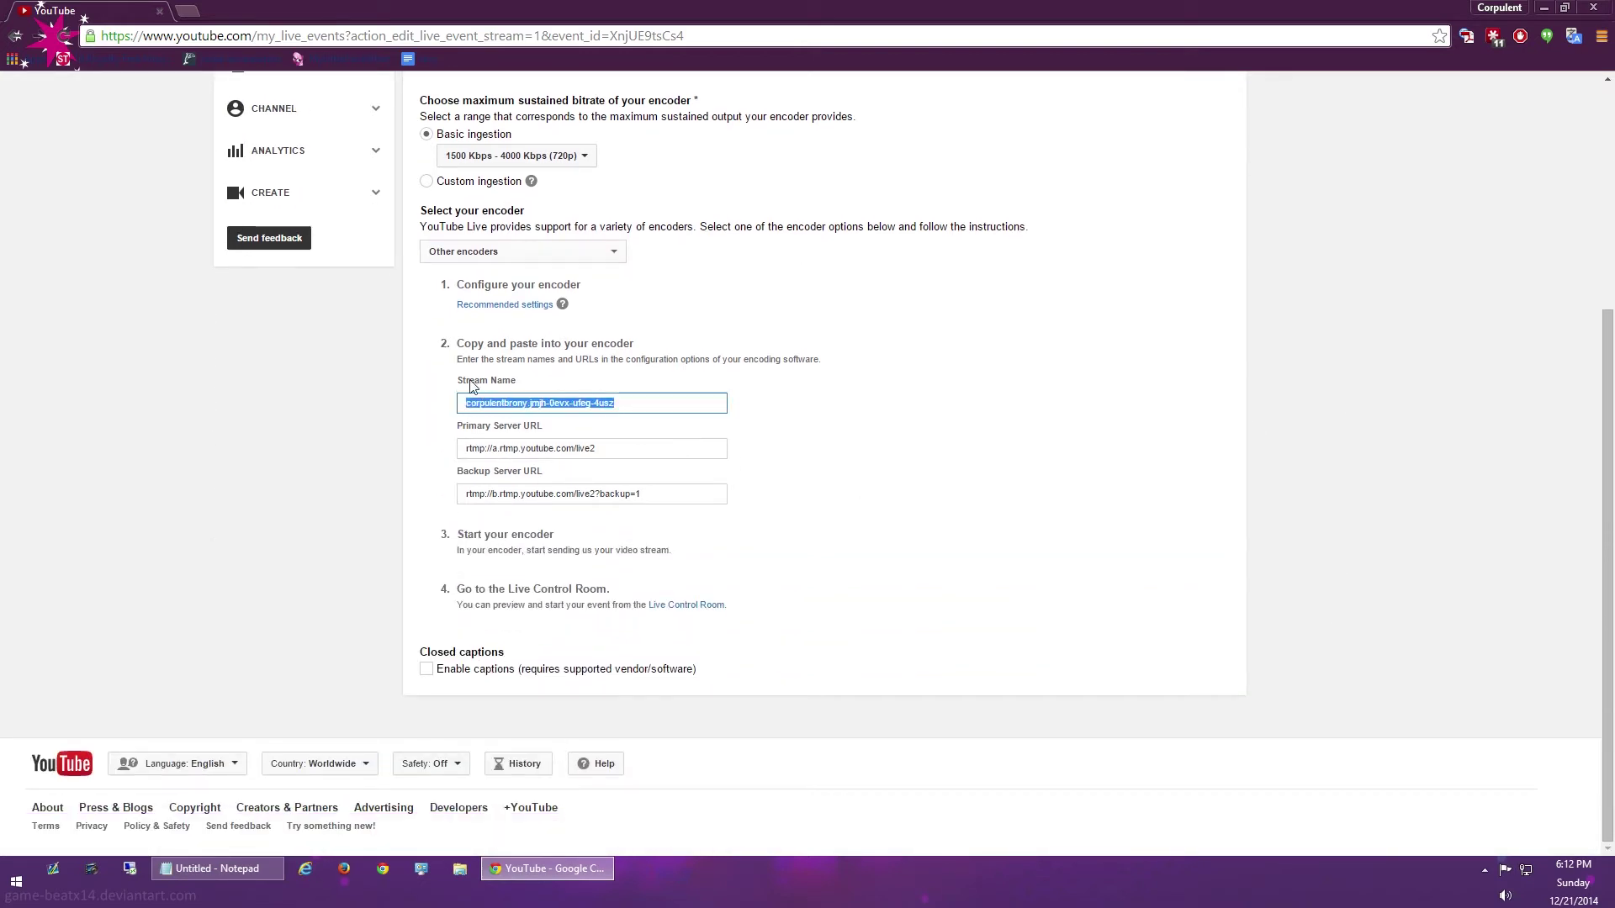
{"action": "right_click", "coordinate": [557, 403]}
{"action": "left_click", "coordinate": [593, 414]}
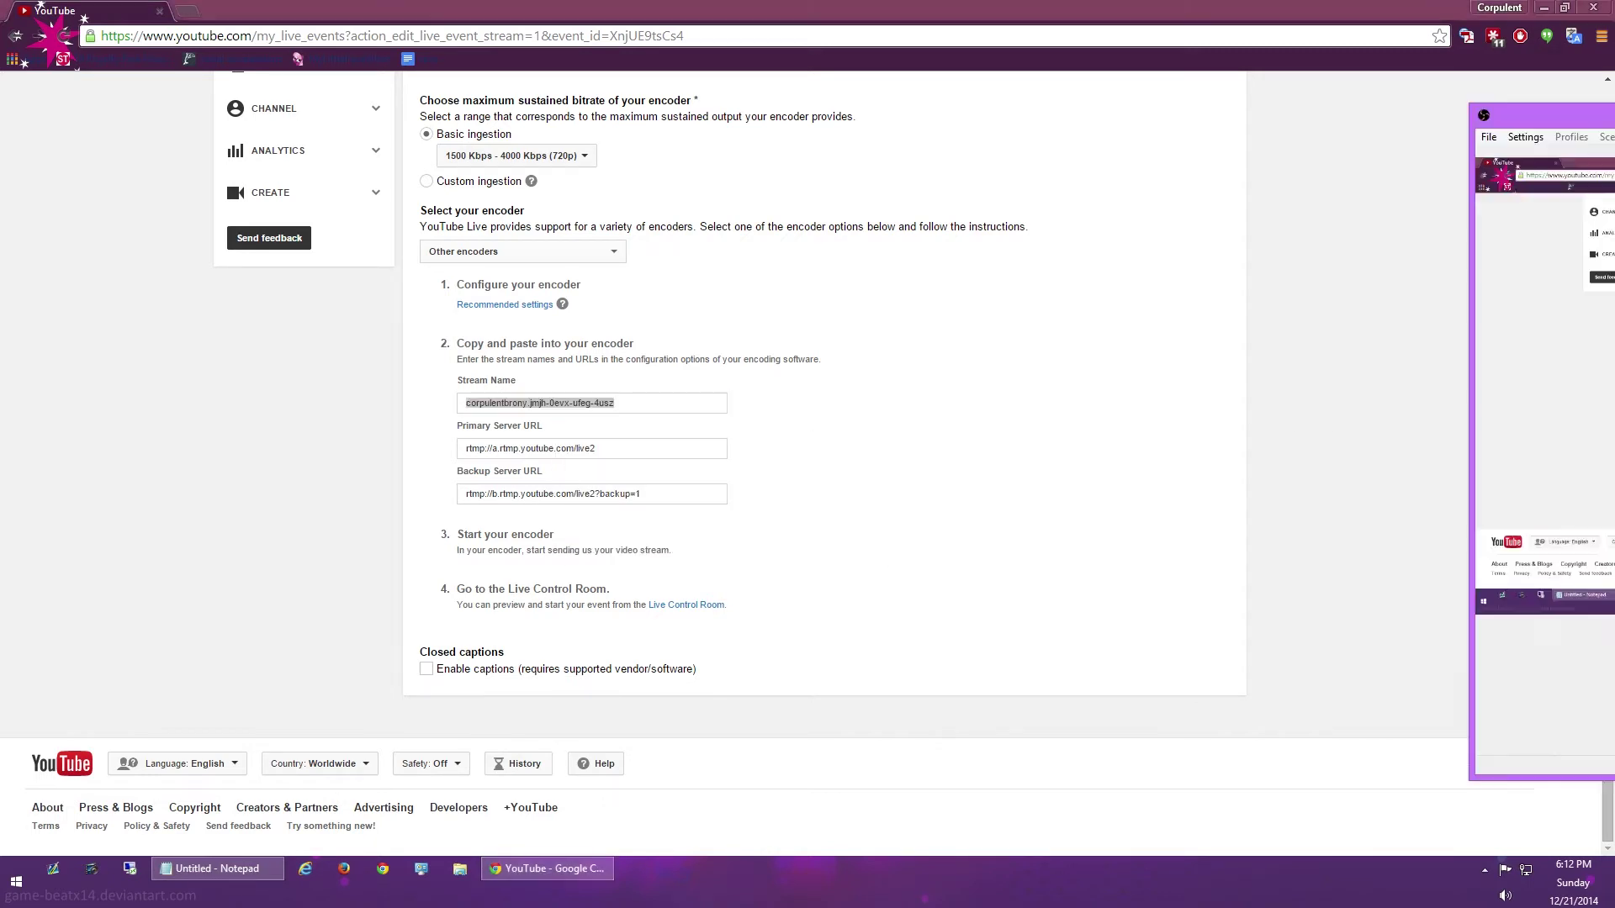
Switch to Open Broadcaster Software, place its settings beside the YouTube page, and show the Broadcast Settings.
{"action": "left_click_drag", "start_coordinate": [1614, 126], "coordinate": [1507, 83]}
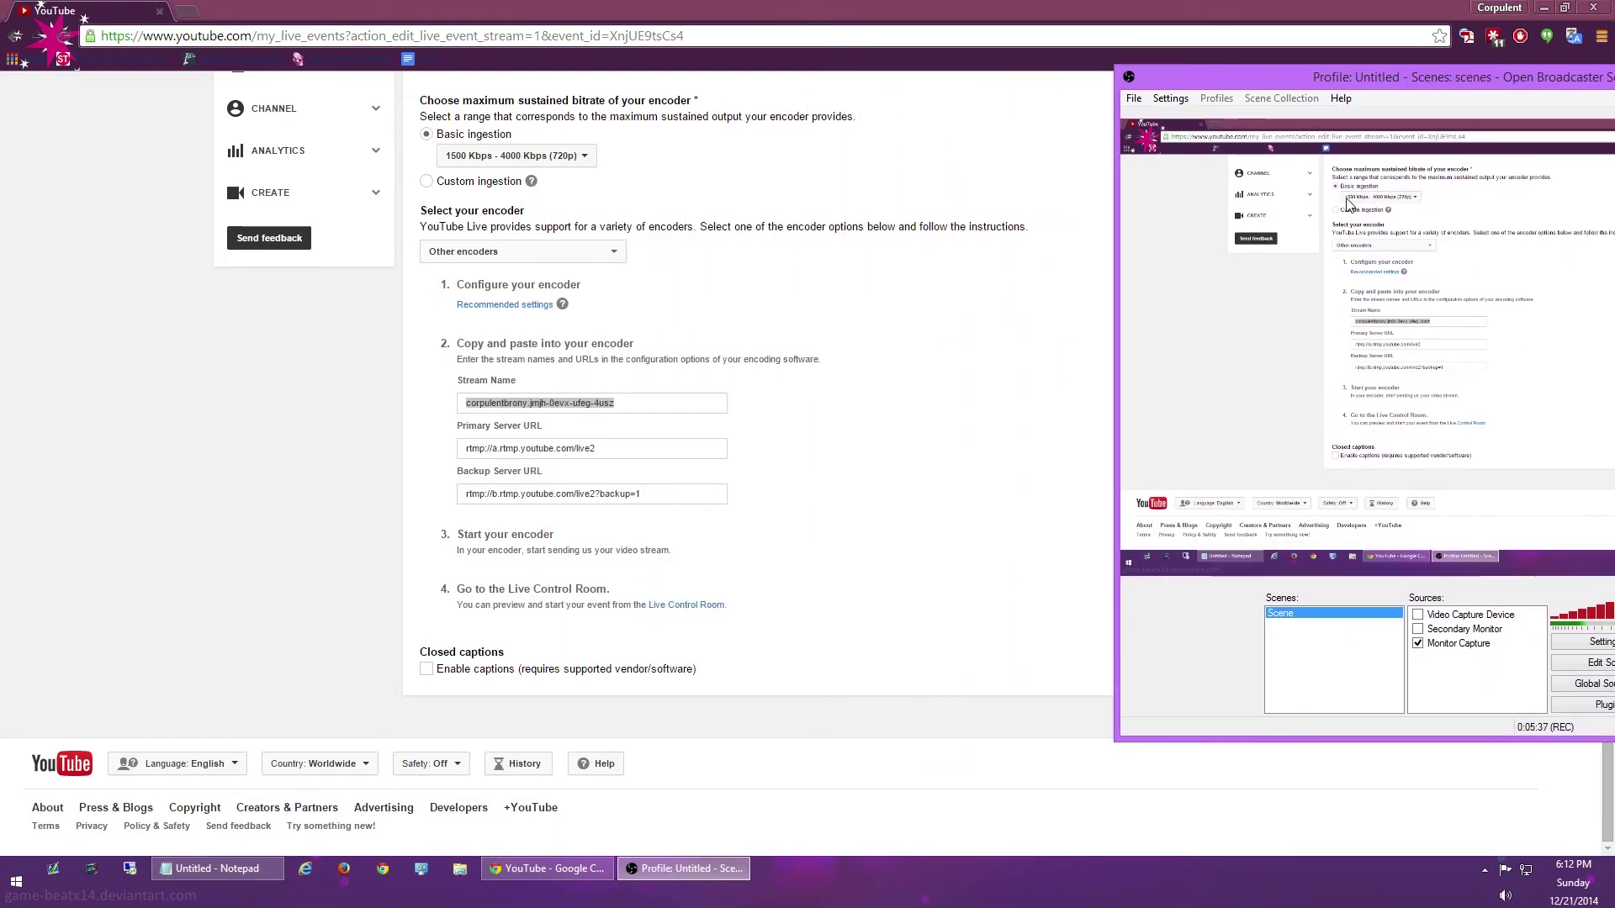
{"action": "left_click_drag", "start_coordinate": [1401, 78], "coordinate": [1197, 108]}
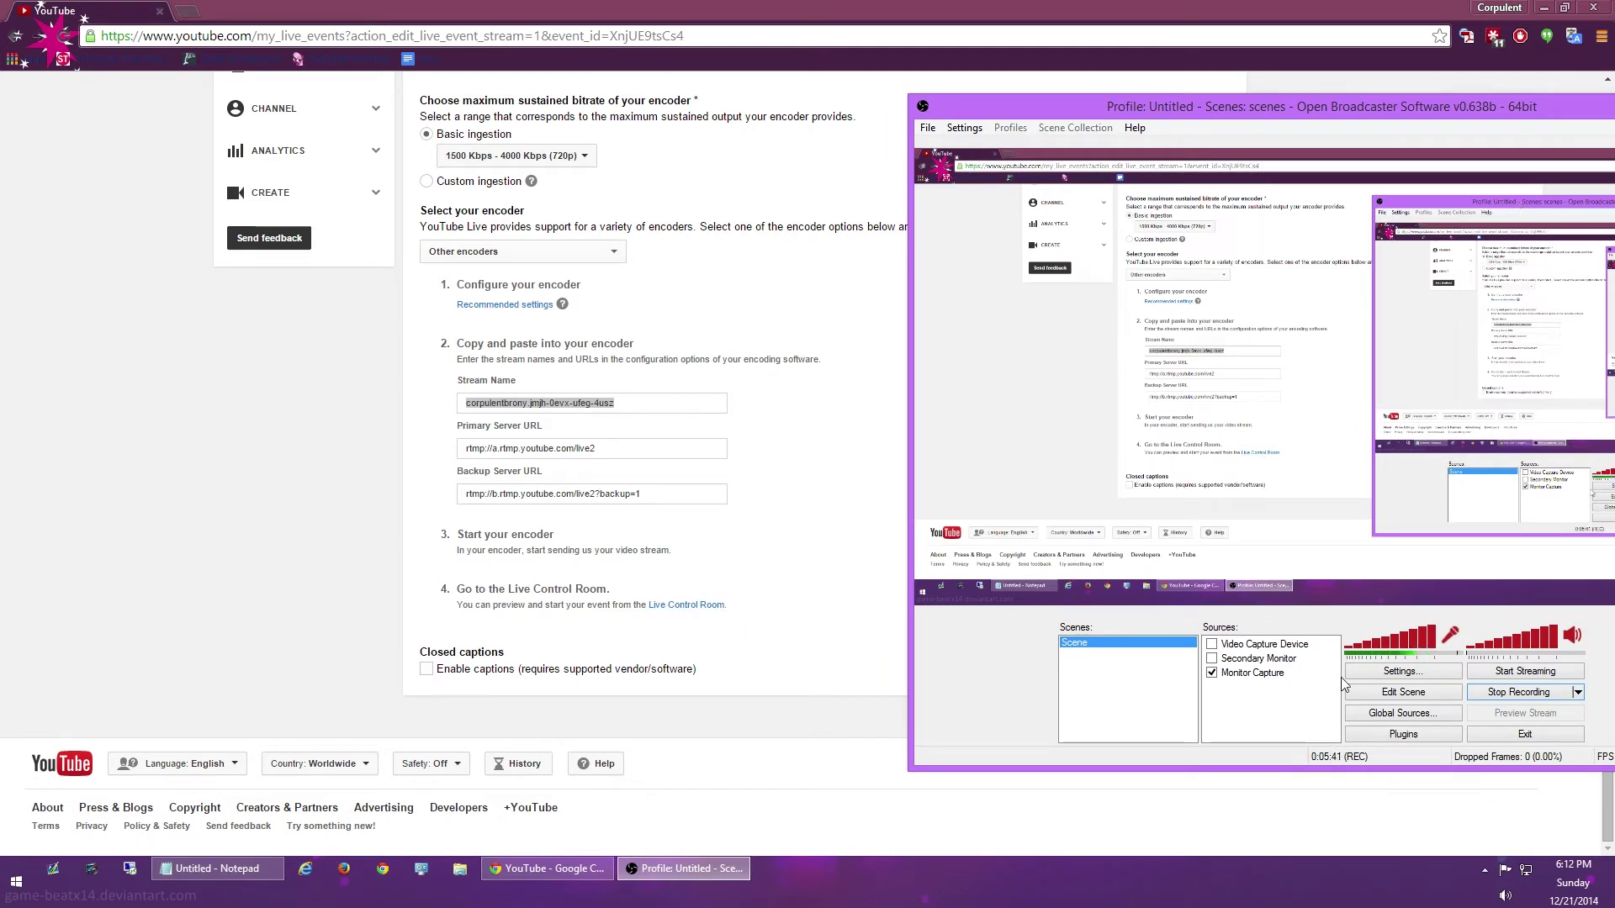
{"action": "left_click", "coordinate": [1388, 673]}
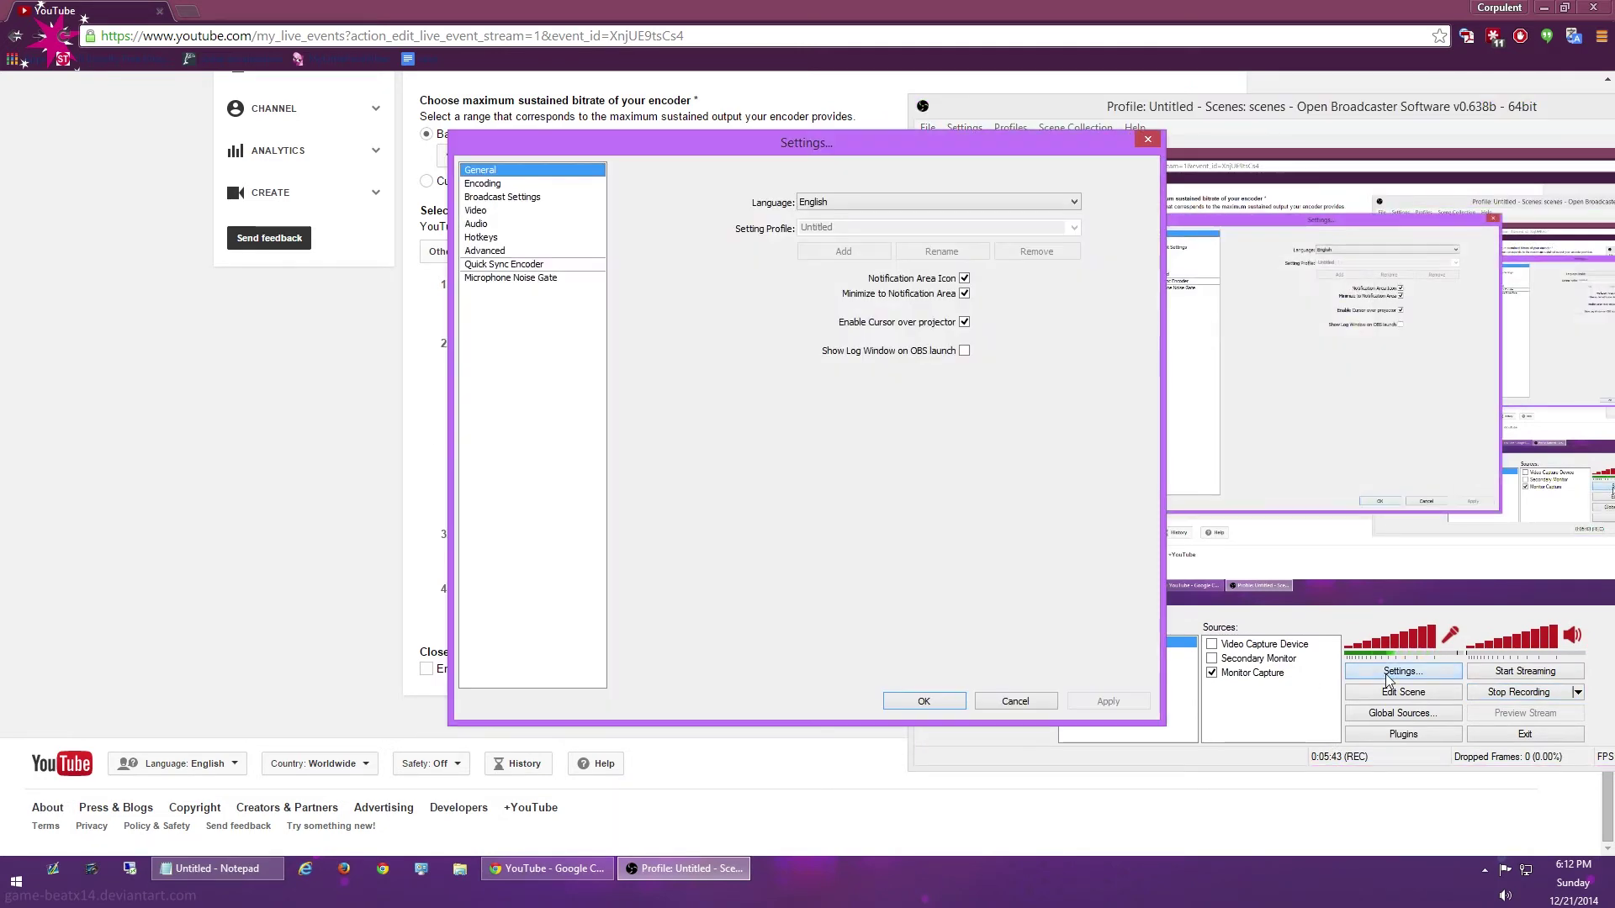
{"action": "left_click_drag", "start_coordinate": [910, 148], "coordinate": [1349, 128]}
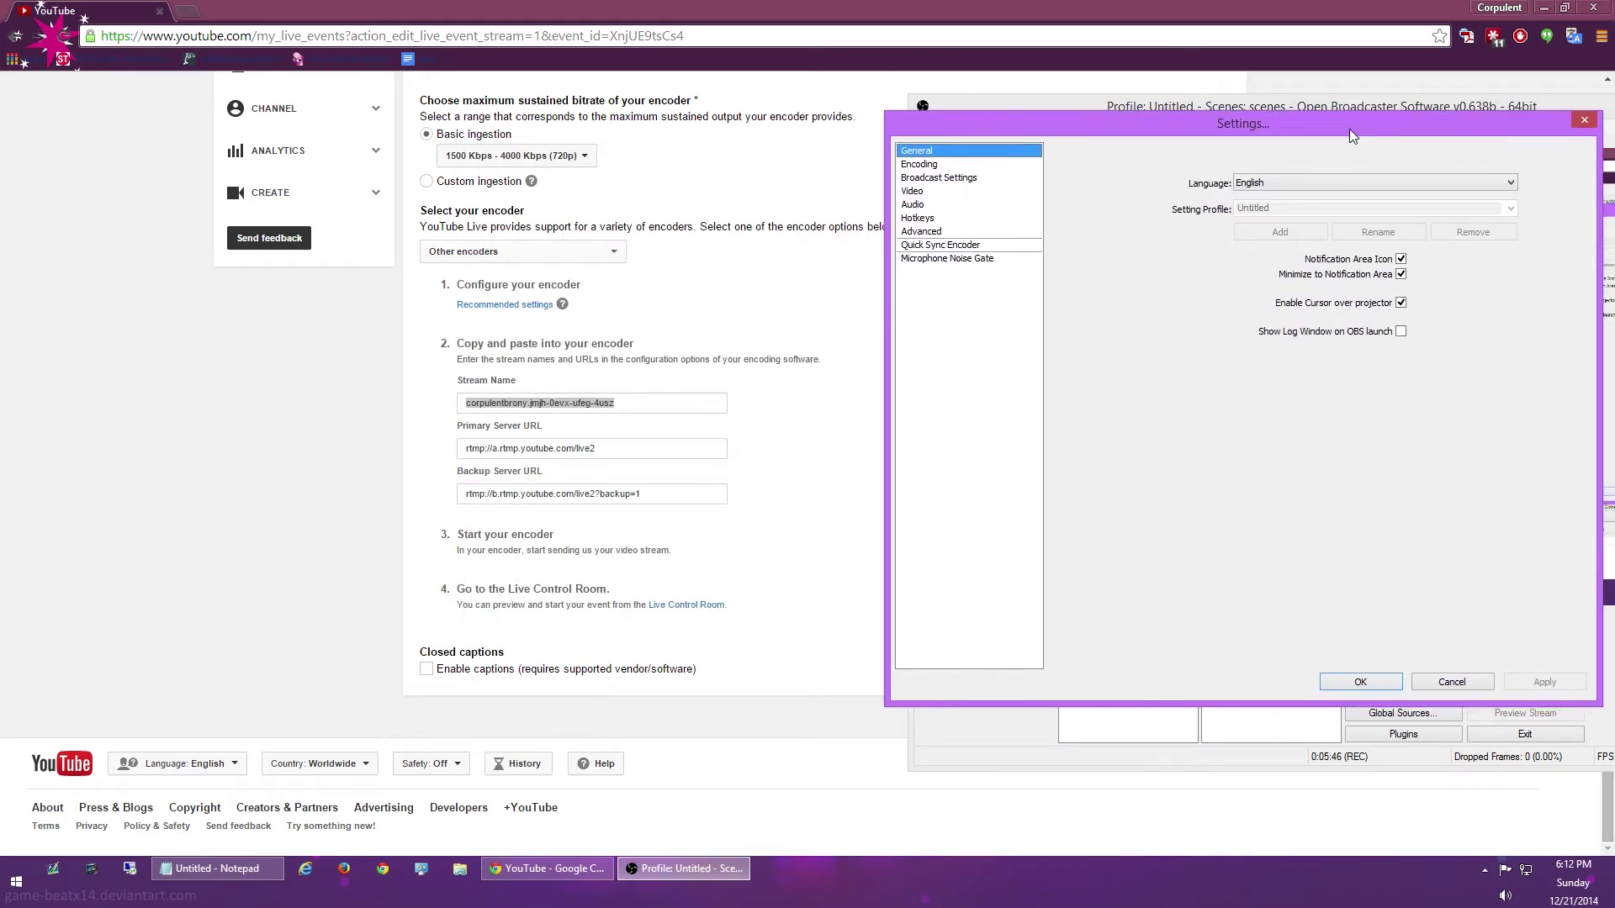
{"action": "left_click", "coordinate": [923, 179]}
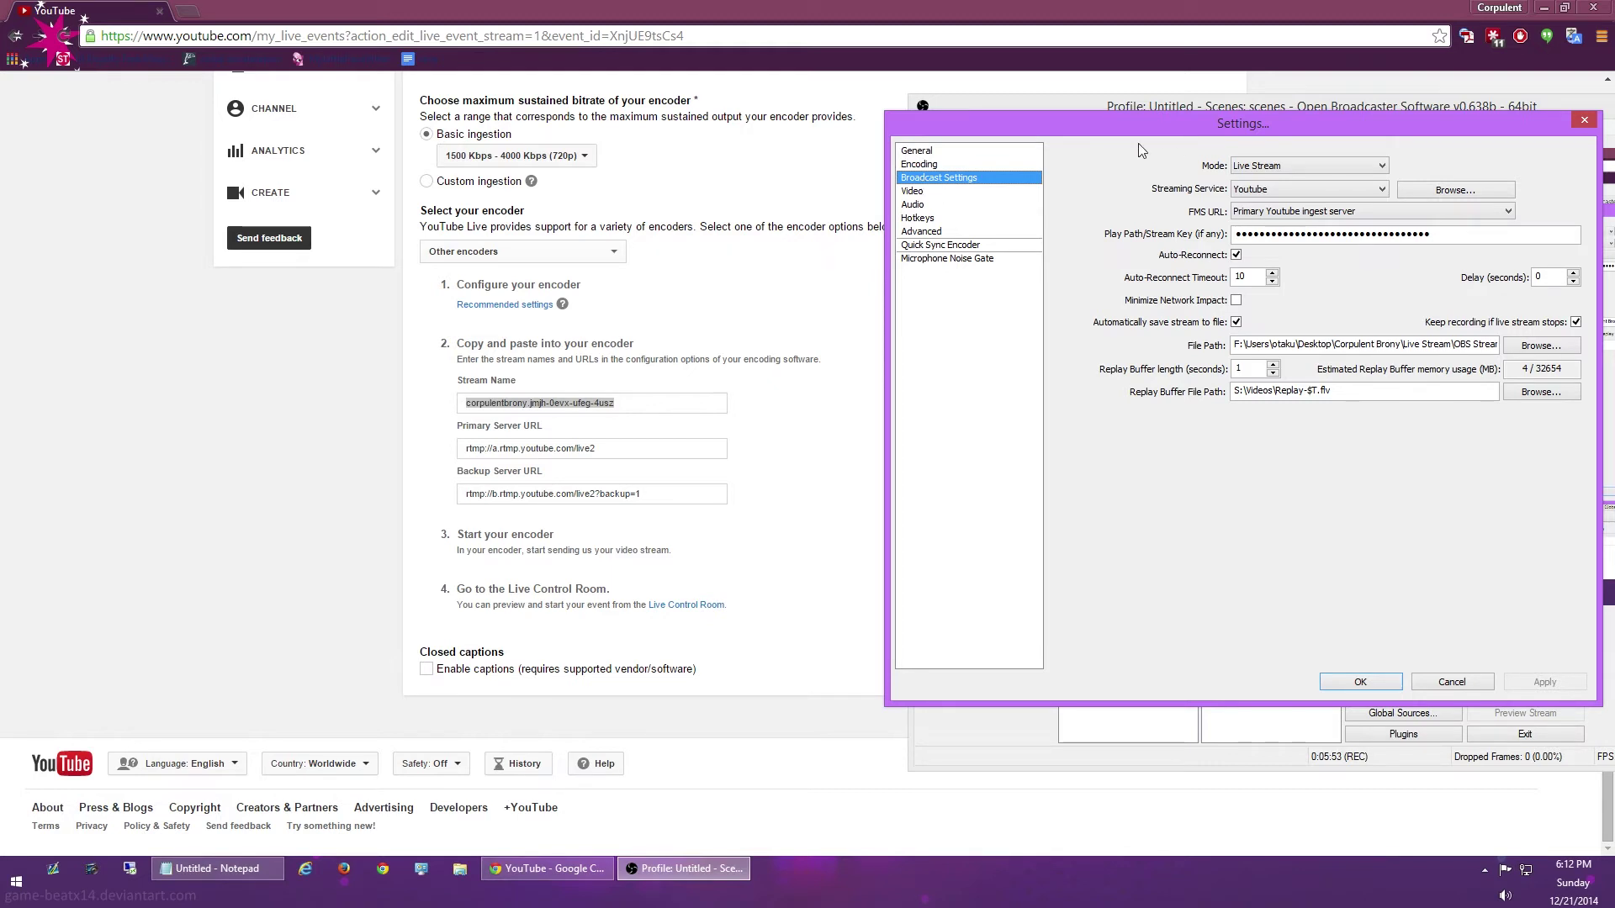
Review the broadcaster's video and audio settings, including the base resolution and audio devices.
{"action": "left_click", "coordinate": [937, 192]}
{"action": "left_click", "coordinate": [935, 205]}
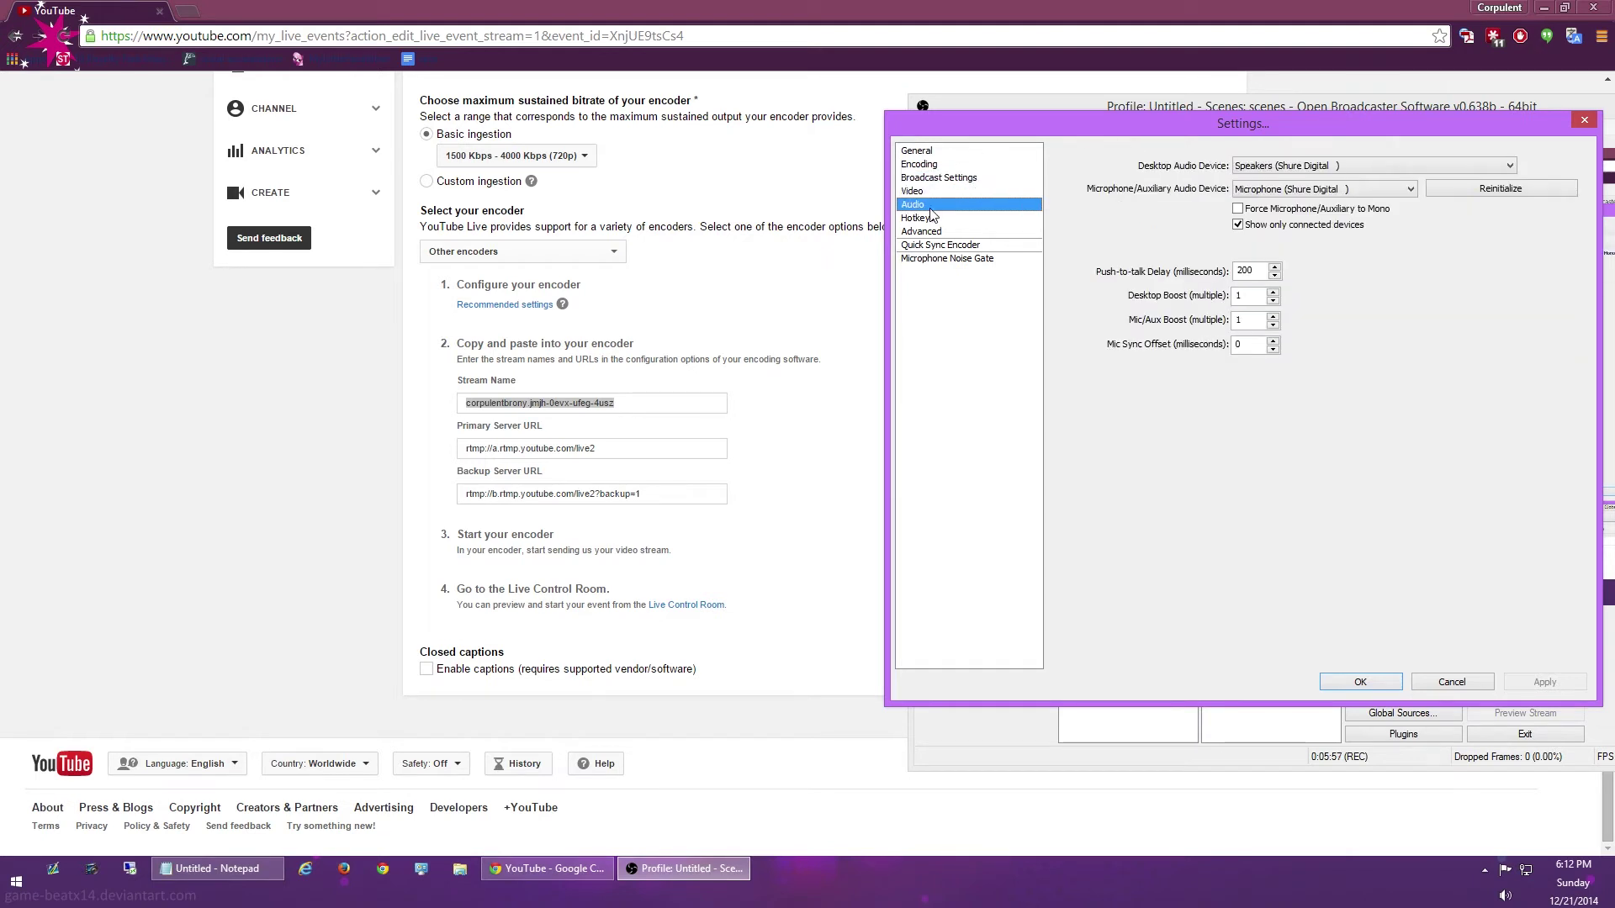
{"action": "left_click", "coordinate": [931, 193]}
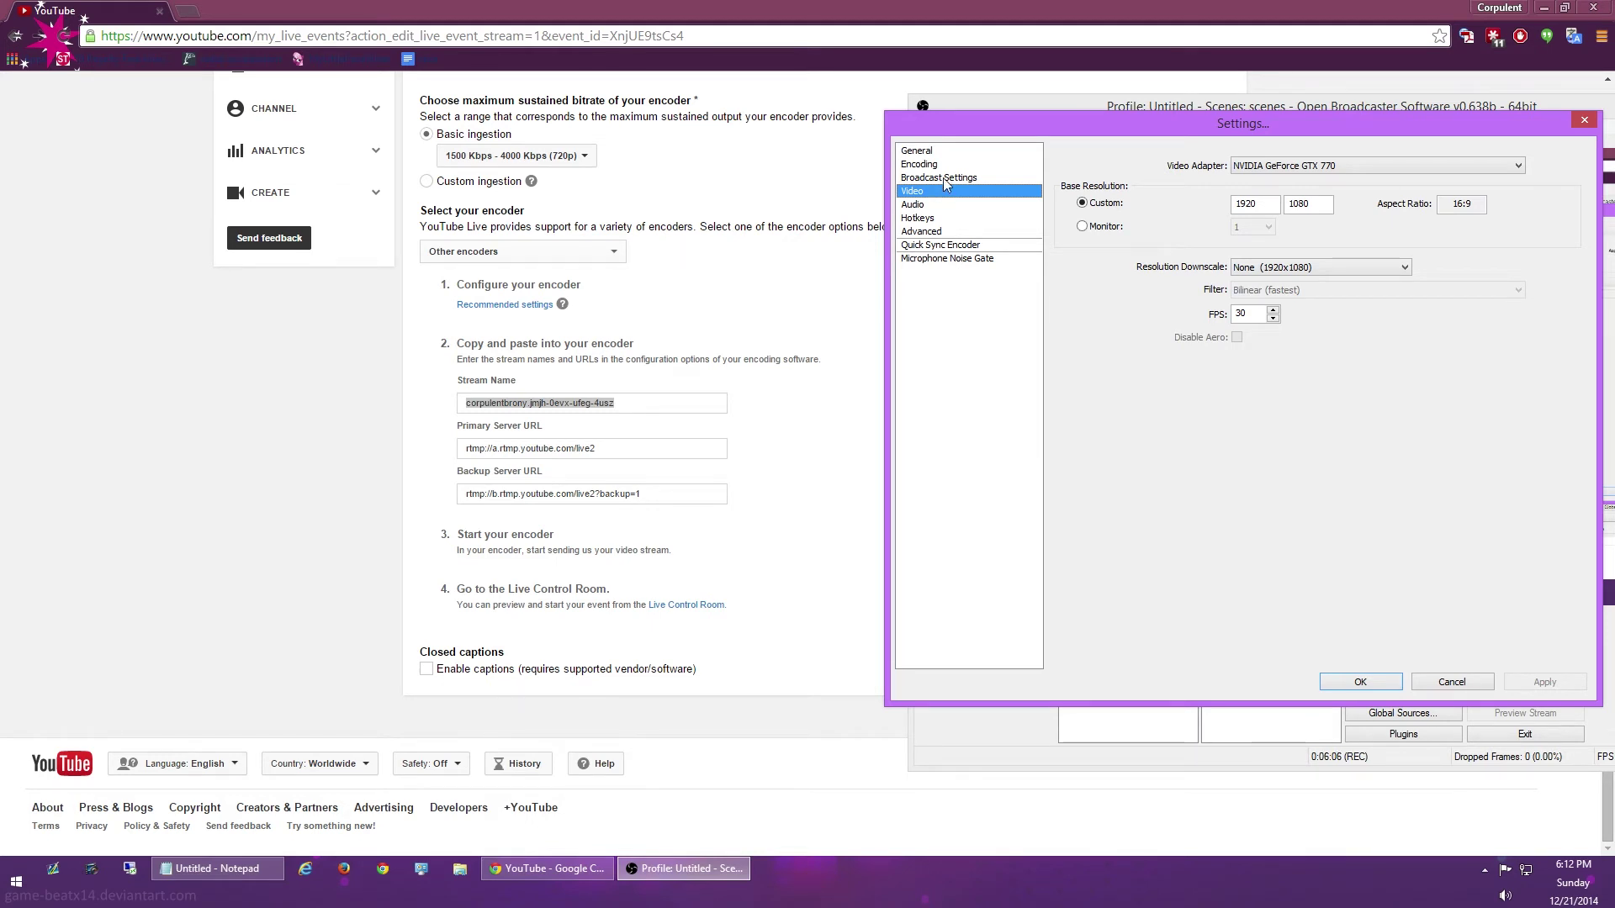
In the Broadcast Settings, choose Live Stream mode and Youtube as the streaming service, keeping the primary YouTube ingest server as the FMS URL.
{"action": "left_click", "coordinate": [946, 179]}
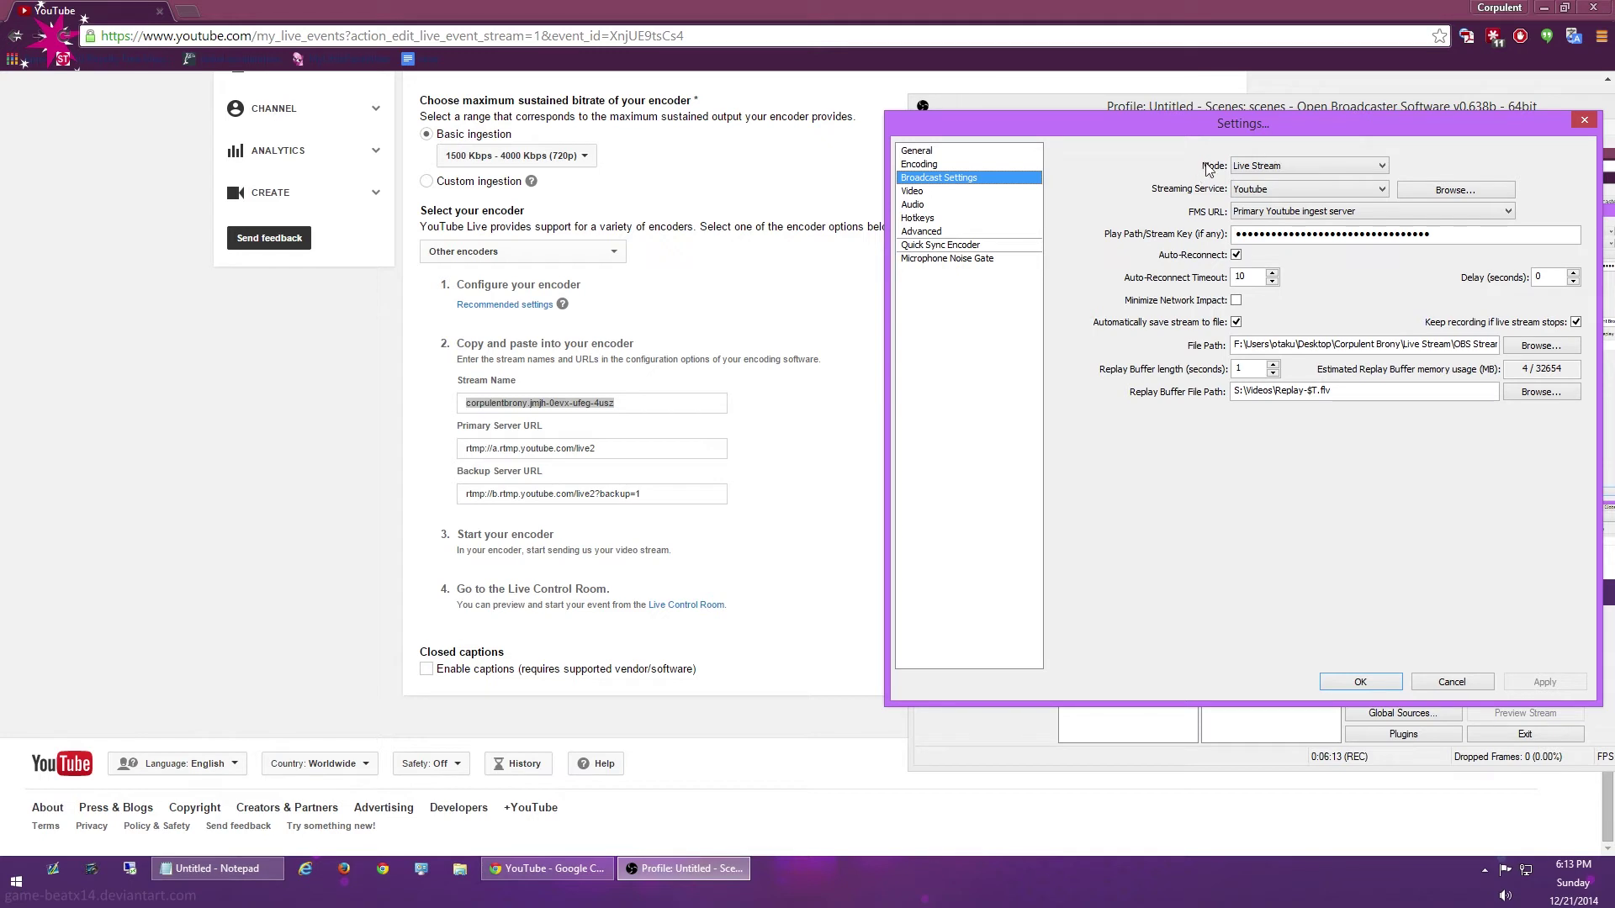
{"action": "left_click", "coordinate": [1285, 168]}
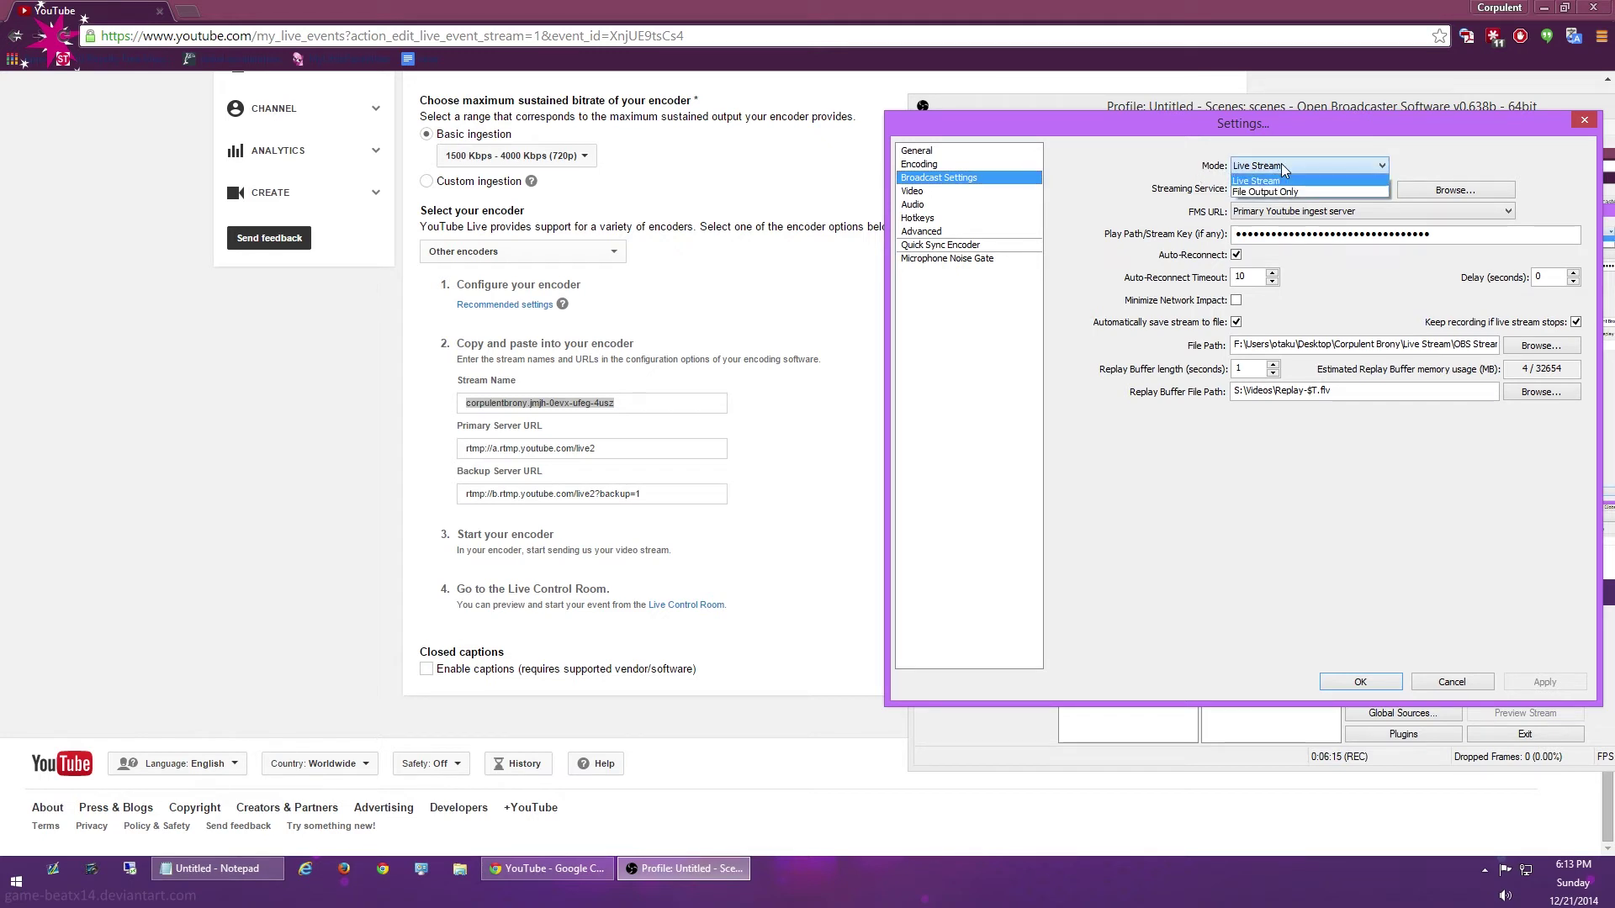
{"action": "left_click", "coordinate": [1261, 177]}
{"action": "left_click", "coordinate": [1304, 190]}
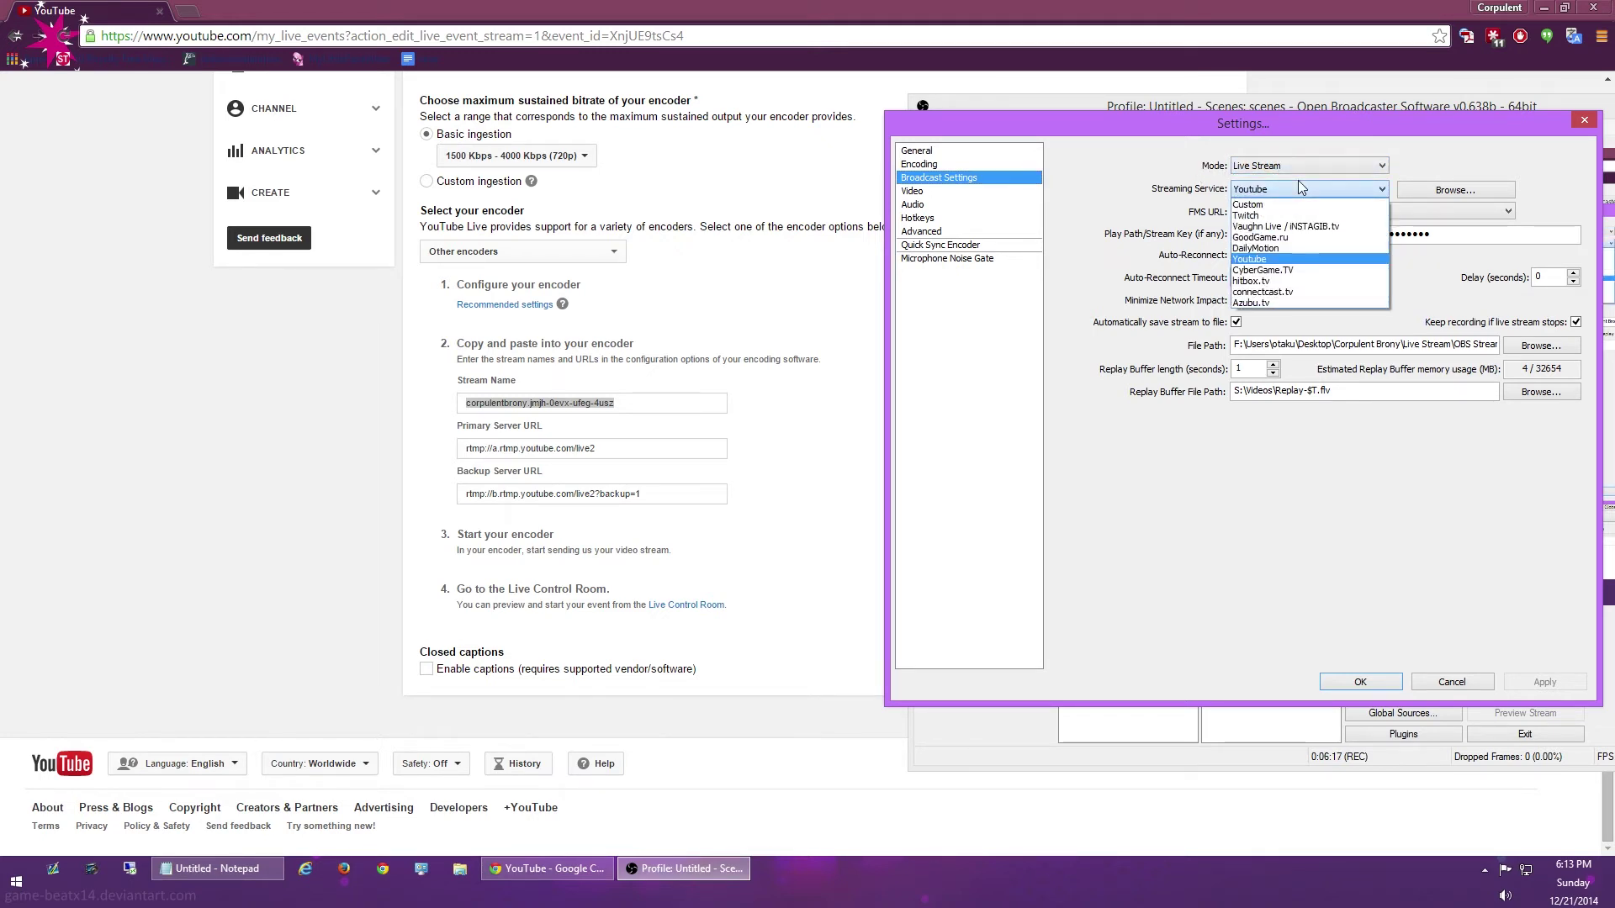
{"action": "left_click", "coordinate": [1279, 254]}
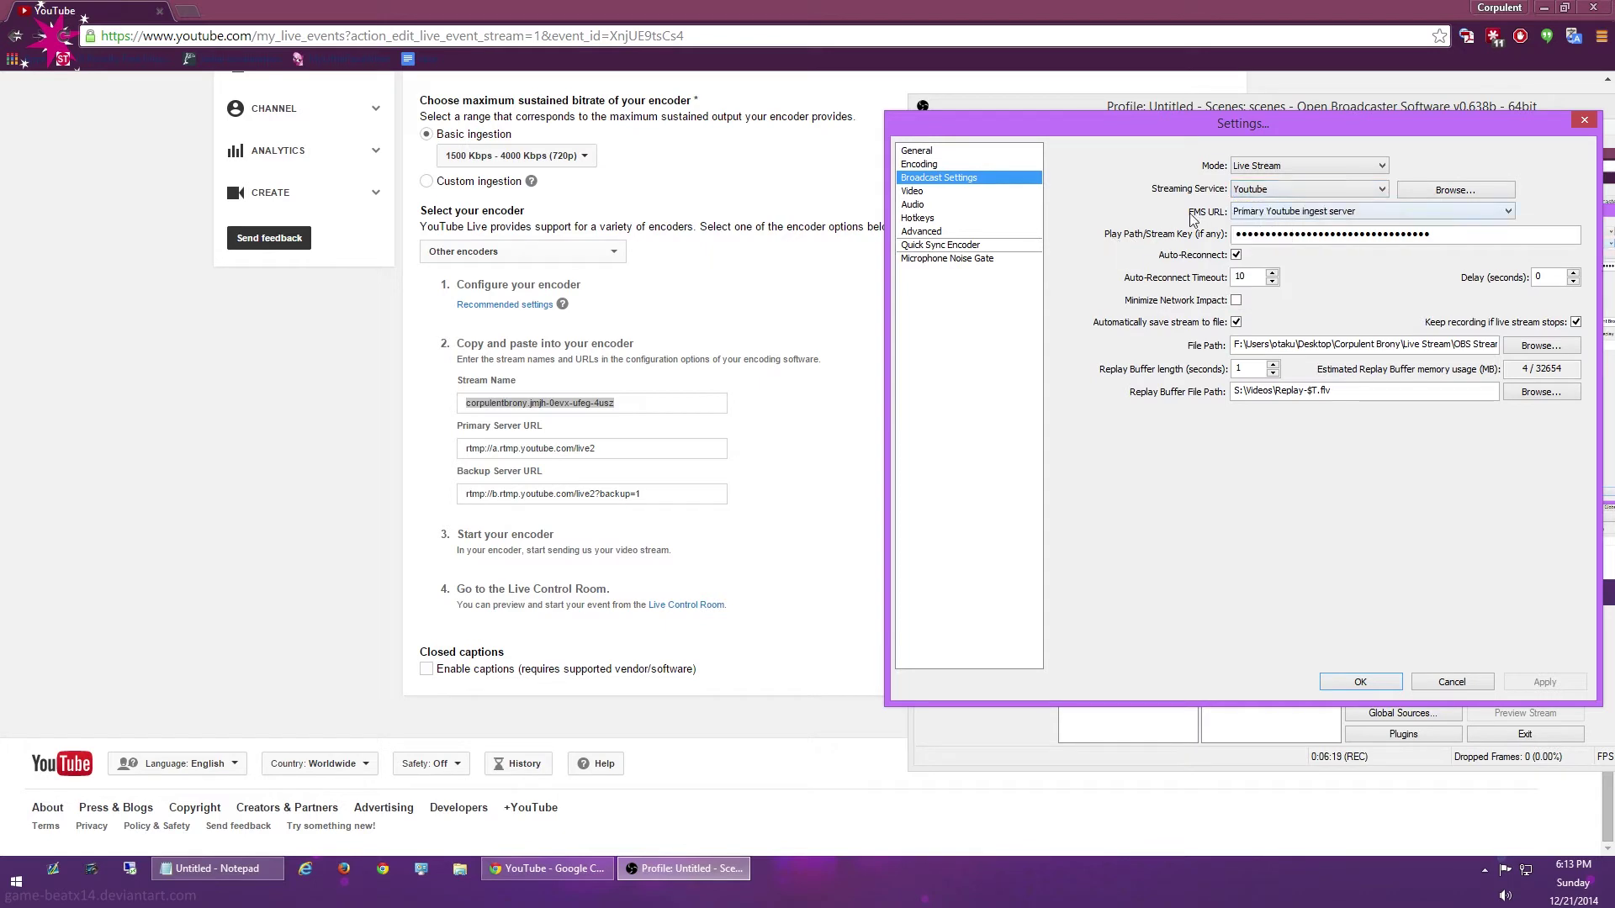
{"action": "left_click", "coordinate": [1284, 213]}
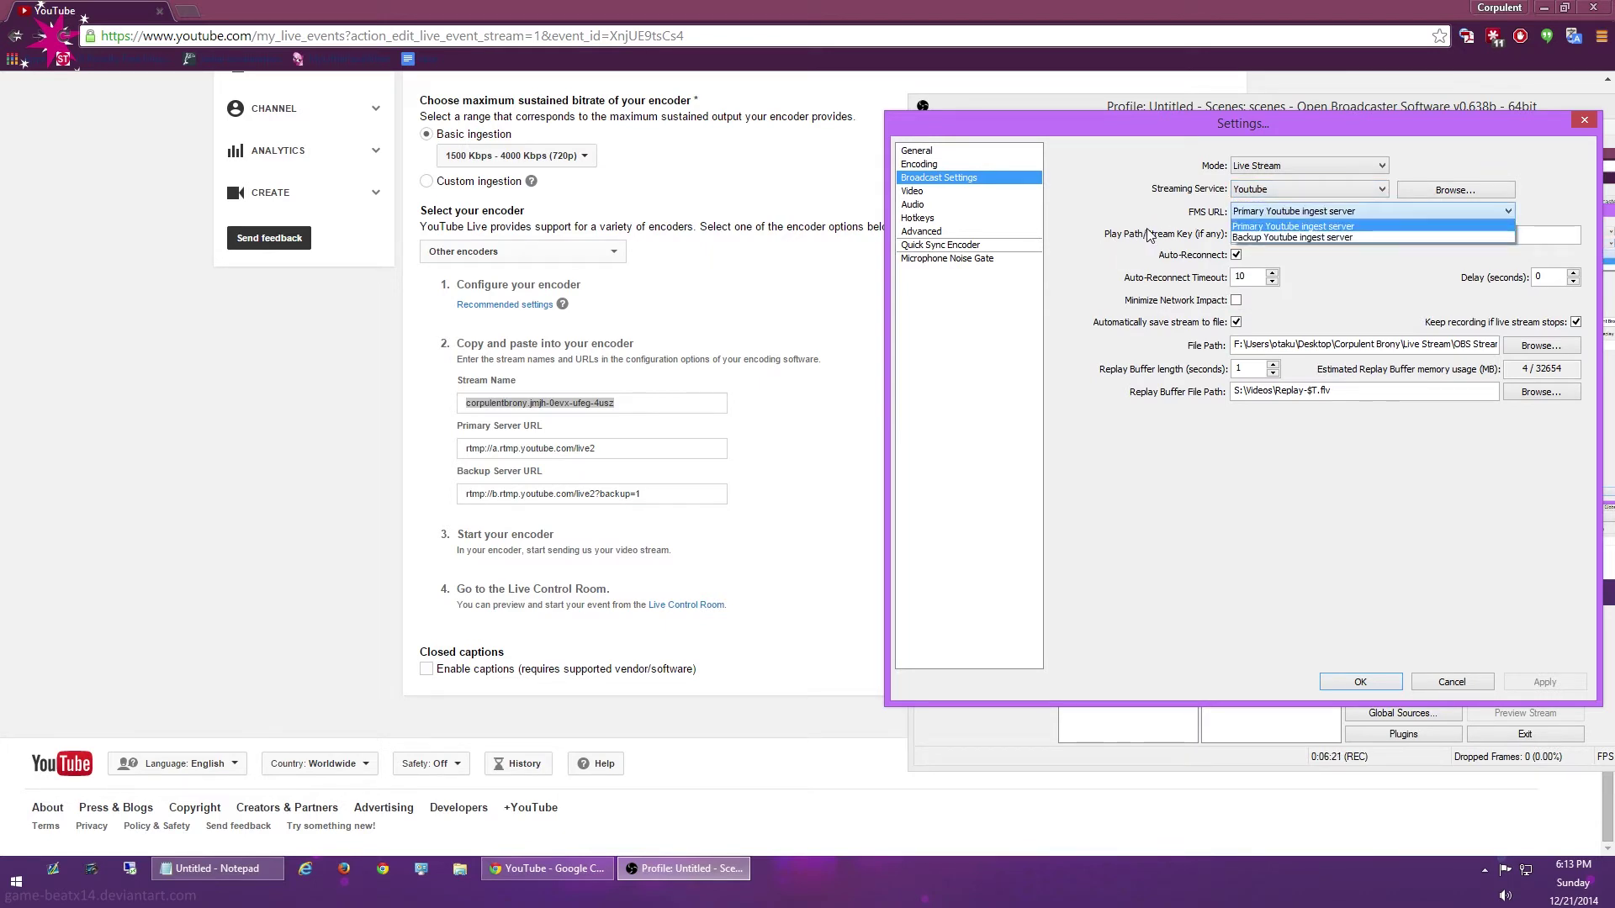
{"action": "left_click", "coordinate": [1092, 203]}
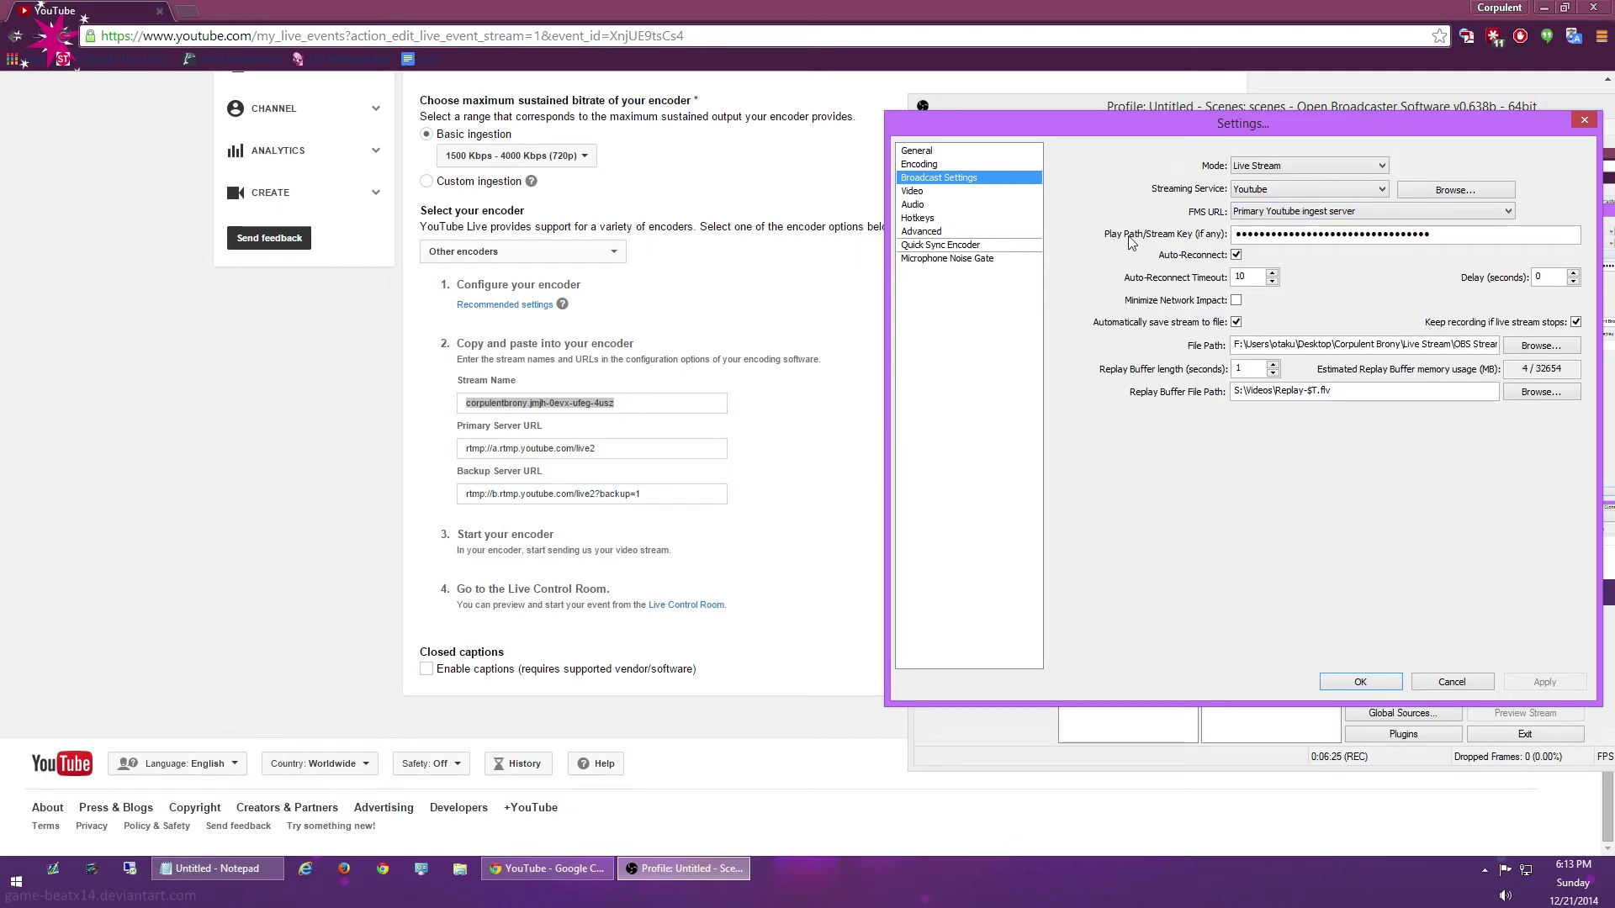
Replace the Play Path/Stream Key with the copied stream name, then apply and close the settings.
{"action": "double_click", "coordinate": [1474, 234]}
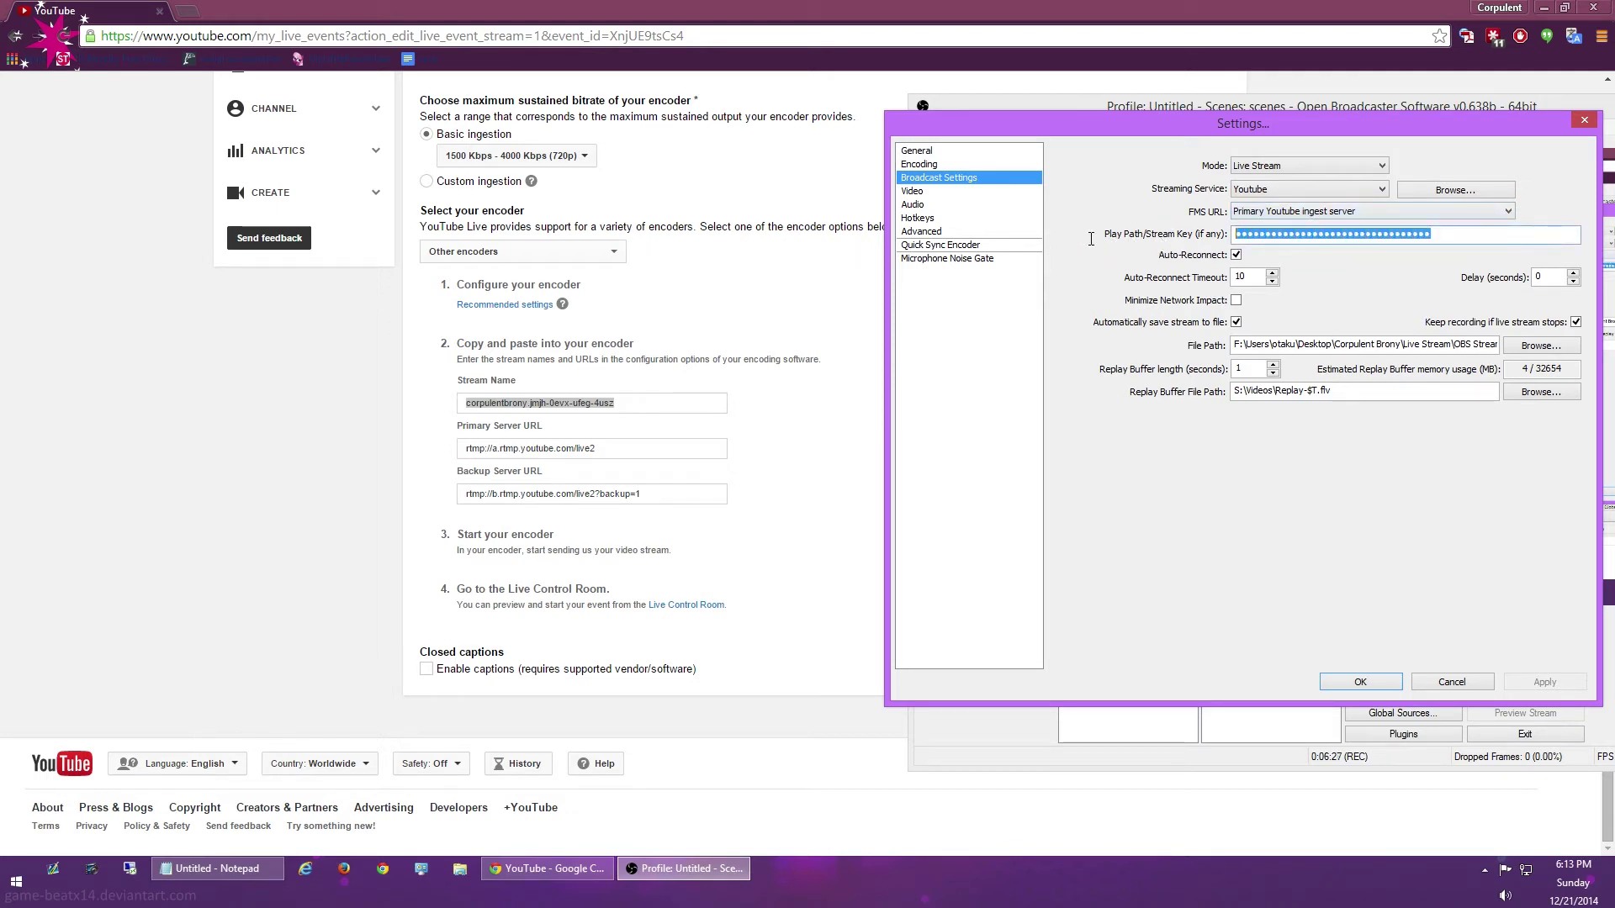
{"action": "right_click", "coordinate": [1266, 233]}
{"action": "left_click", "coordinate": [1295, 304]}
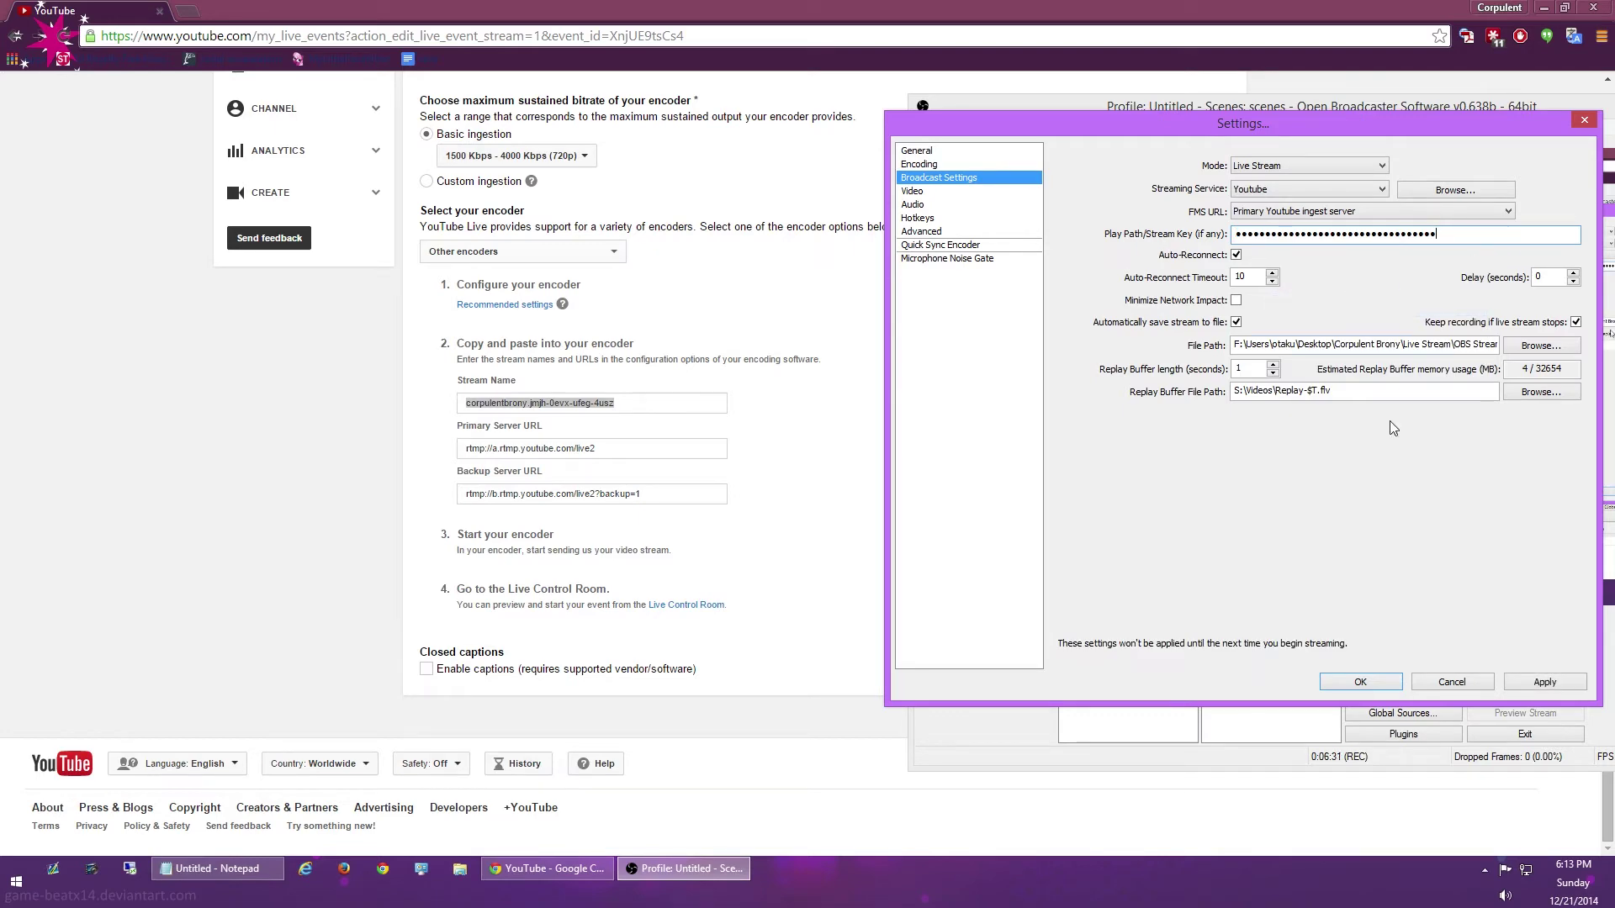
{"action": "left_click", "coordinate": [1546, 682]}
{"action": "left_click", "coordinate": [1360, 683]}
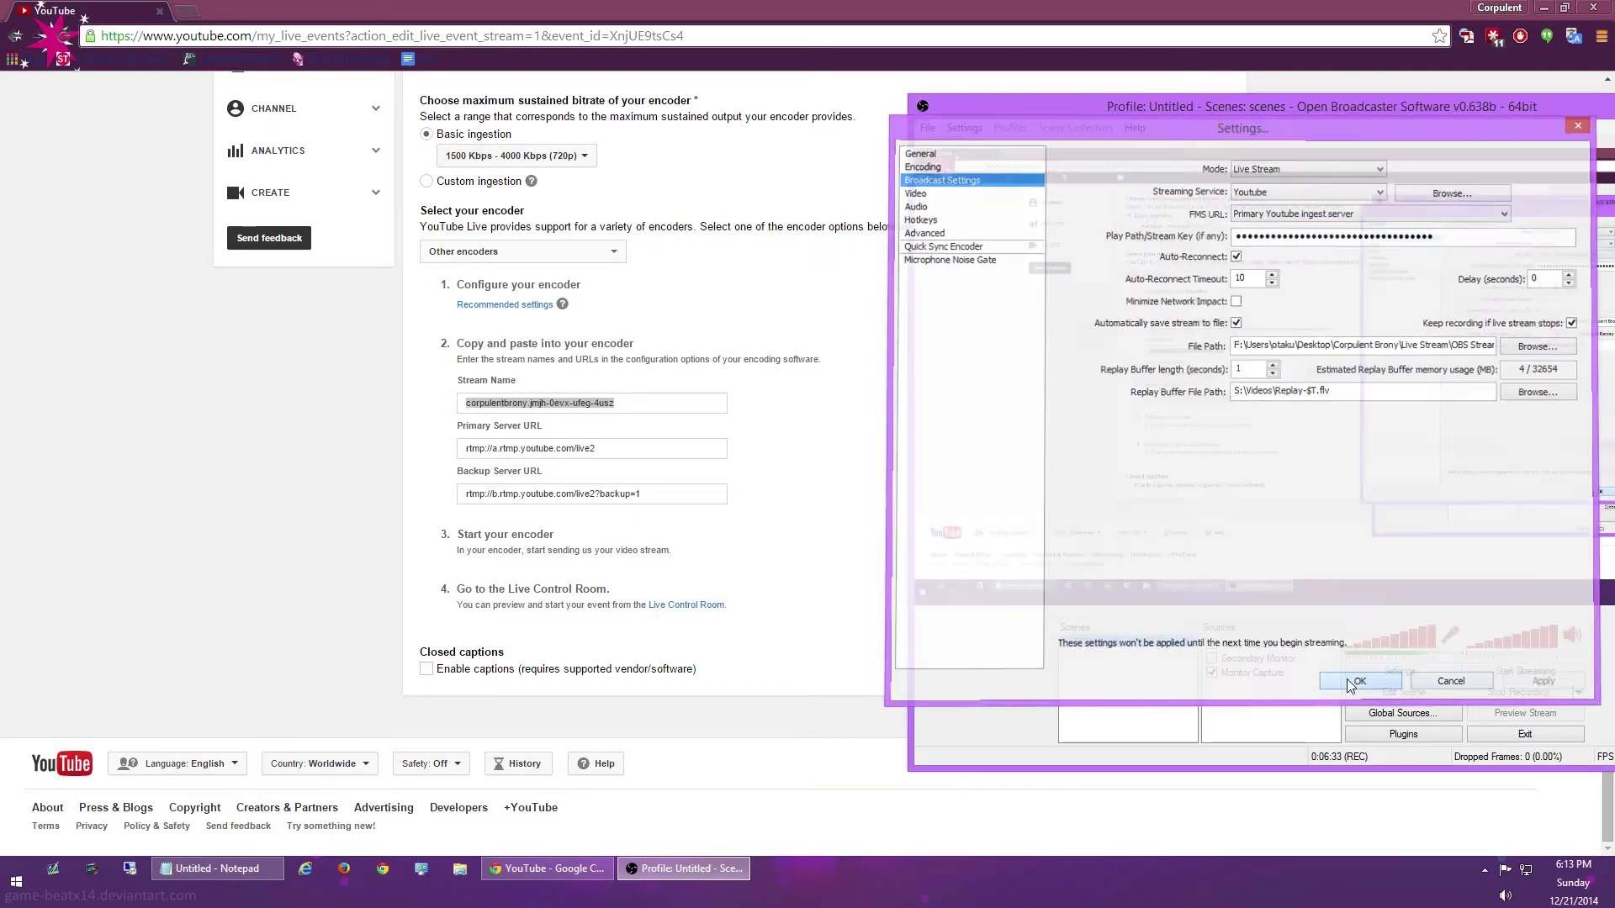
Move the broadcaster window aside and open the event's Live Control Room on the YouTube page.
{"action": "left_click_drag", "start_coordinate": [1213, 109], "coordinate": [1413, 92]}
{"action": "left_click", "coordinate": [845, 519]}
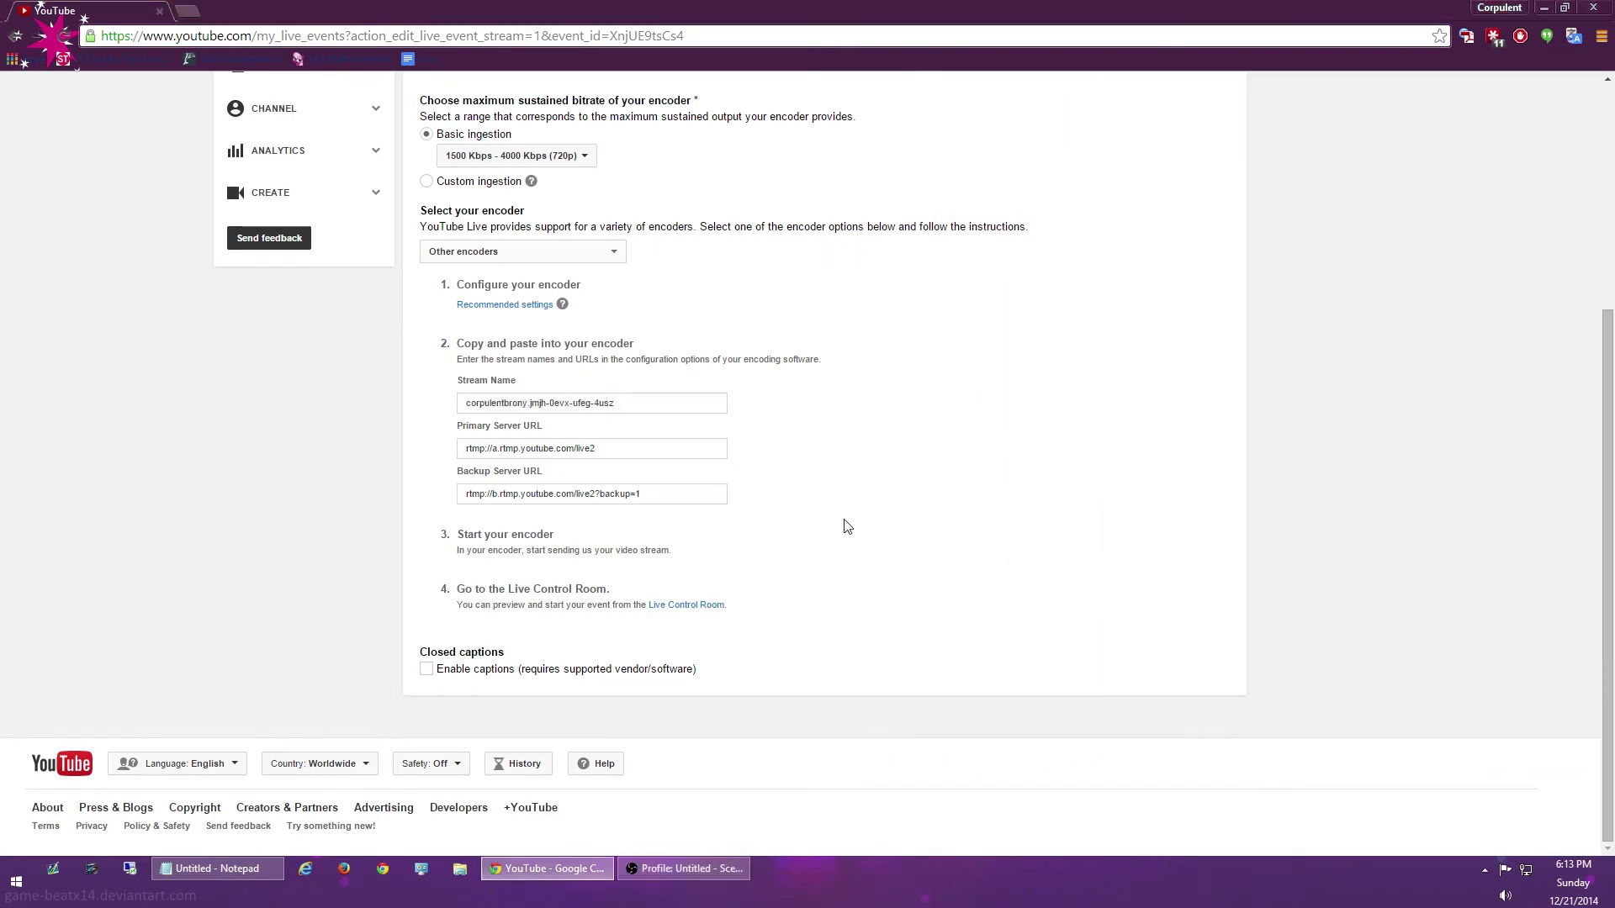
{"action": "scroll", "coordinate": [1354, 639], "scroll_direction": "up", "scroll_amount": 2}
{"action": "scroll", "coordinate": [1332, 579], "scroll_direction": "up", "scroll_amount": 2}
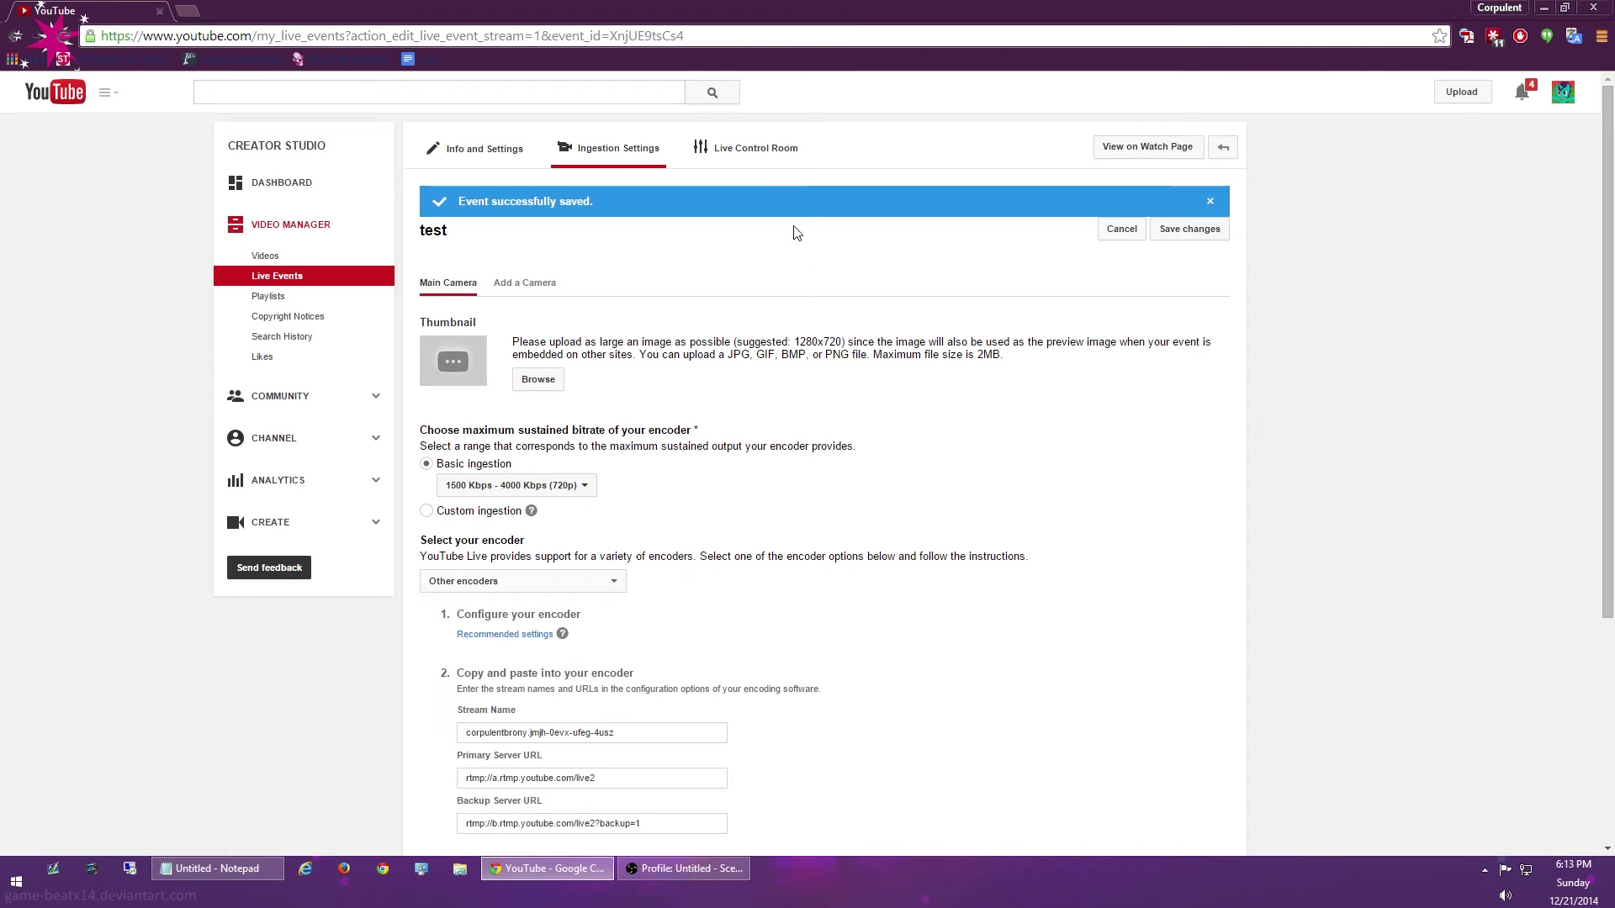
{"action": "left_click", "coordinate": [717, 145]}
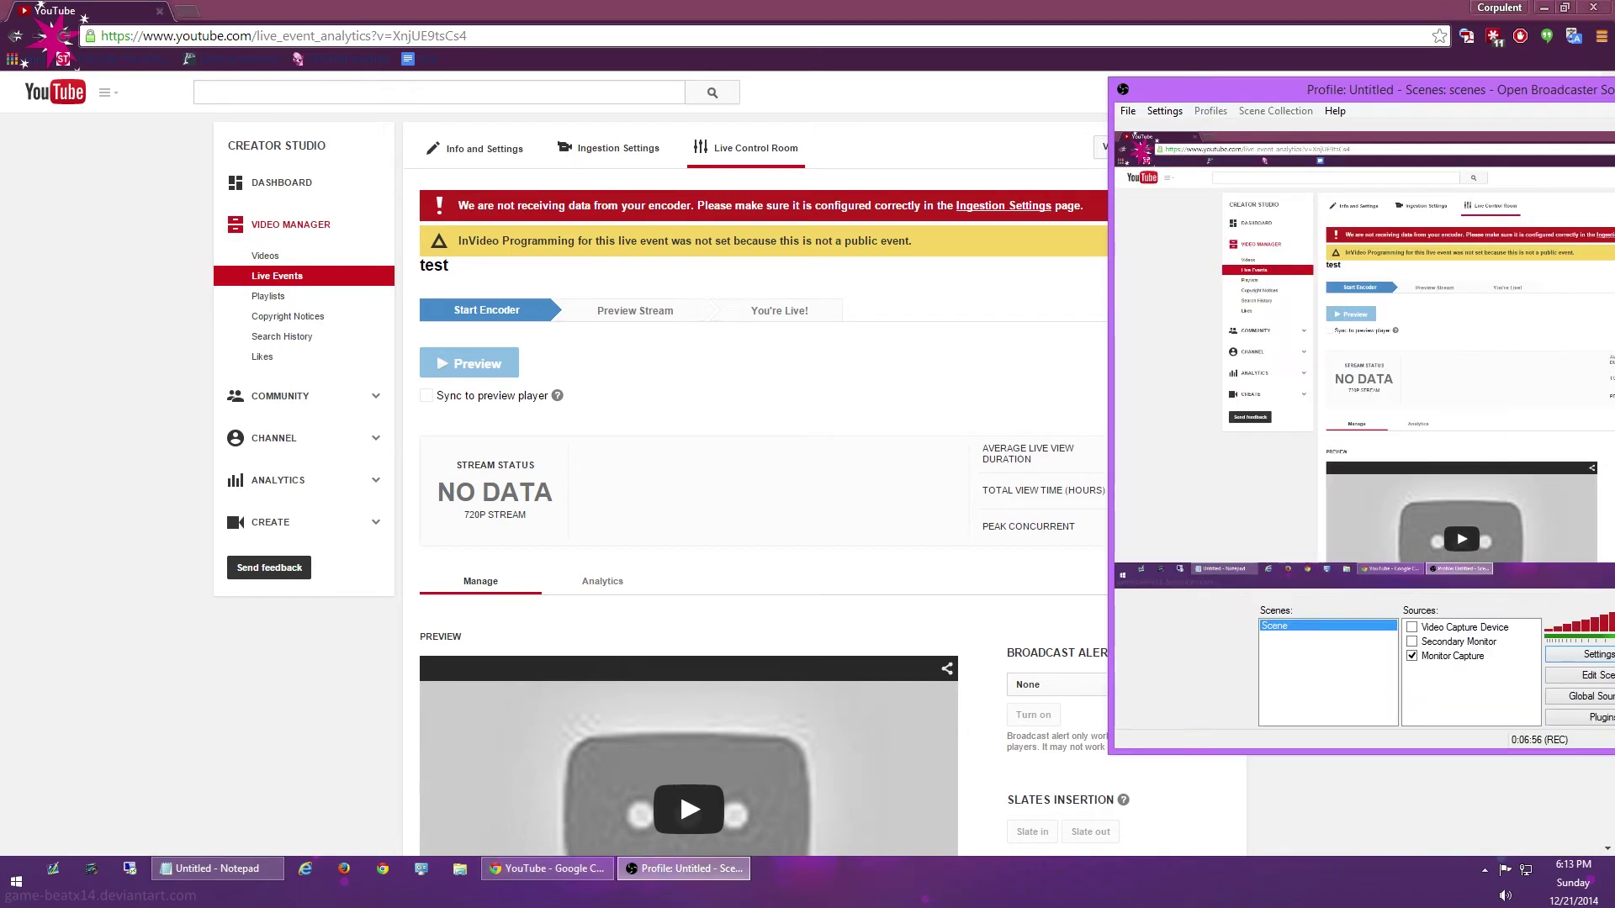
Start streaming from Open Broadcaster Software, move its window out of the way, and return to the YouTube page.
{"action": "left_click_drag", "start_coordinate": [1614, 71], "coordinate": [1369, 69]}
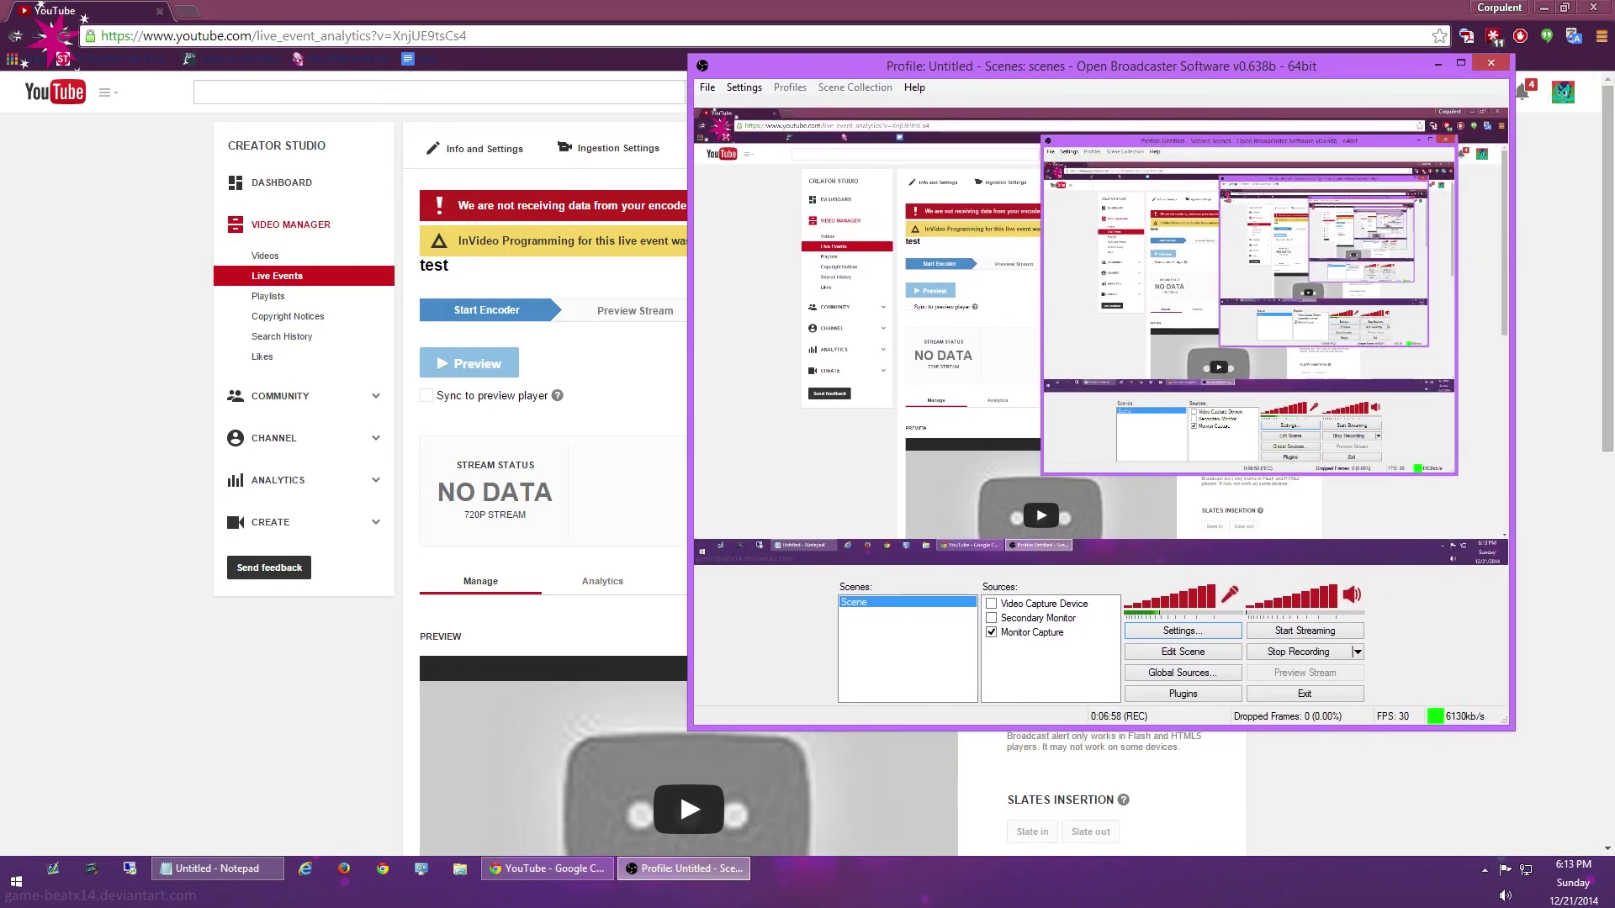
{"action": "left_click", "coordinate": [1305, 631]}
{"action": "left_click_drag", "start_coordinate": [1064, 74], "coordinate": [1614, 49]}
{"action": "left_click", "coordinate": [1418, 389]}
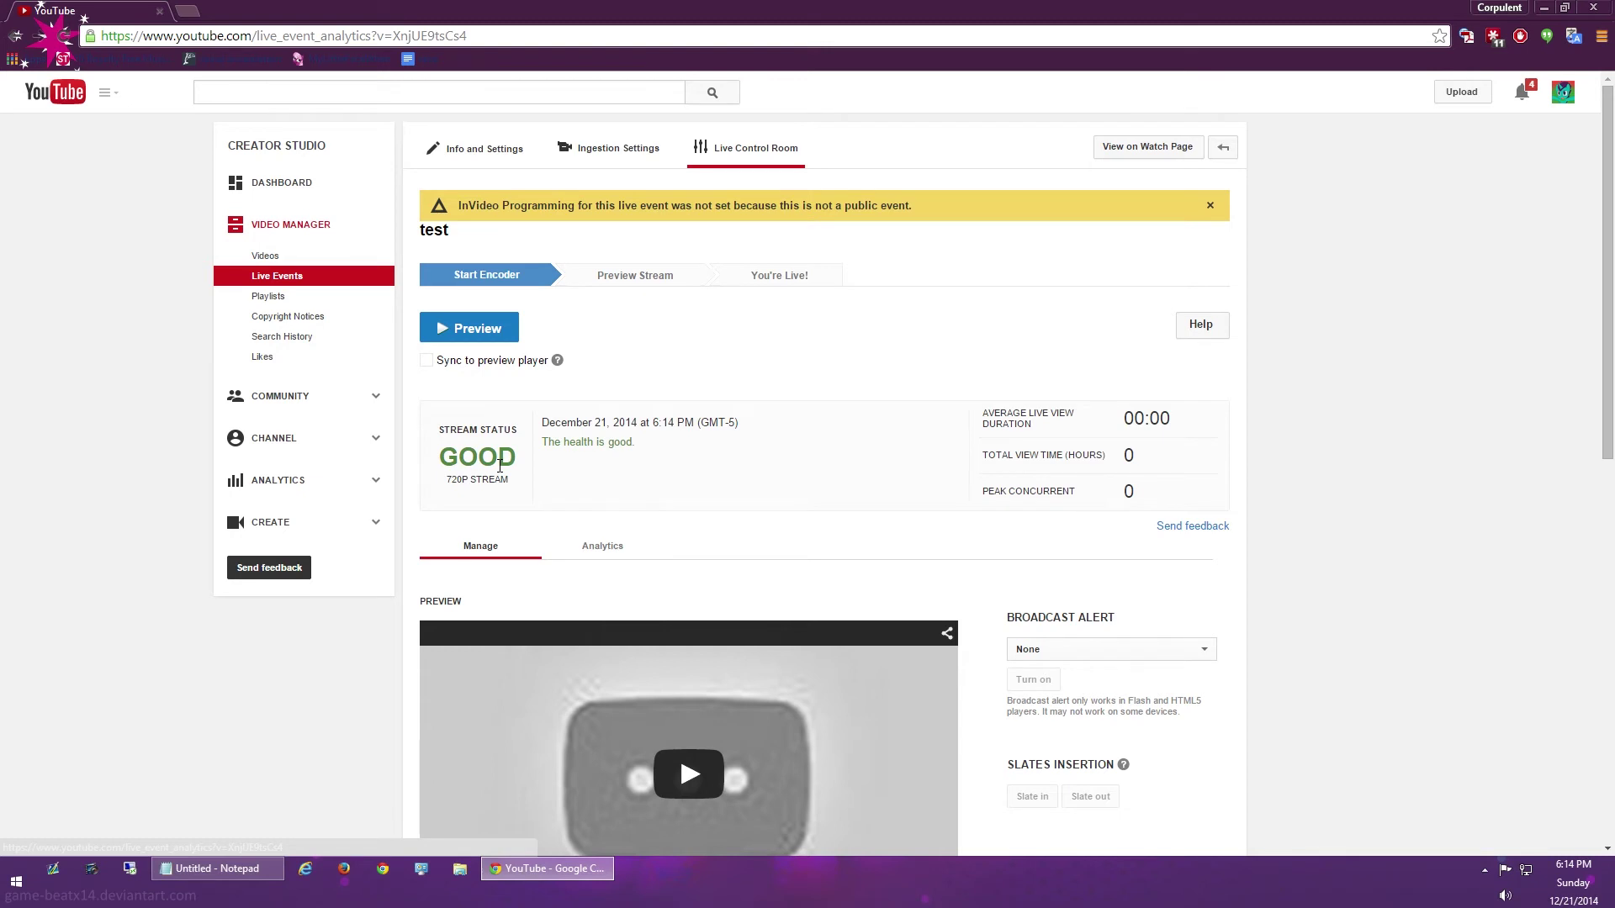
Preview the live event in the Live Control Room and start streaming it, confirming both actions.
{"action": "left_click", "coordinate": [451, 333]}
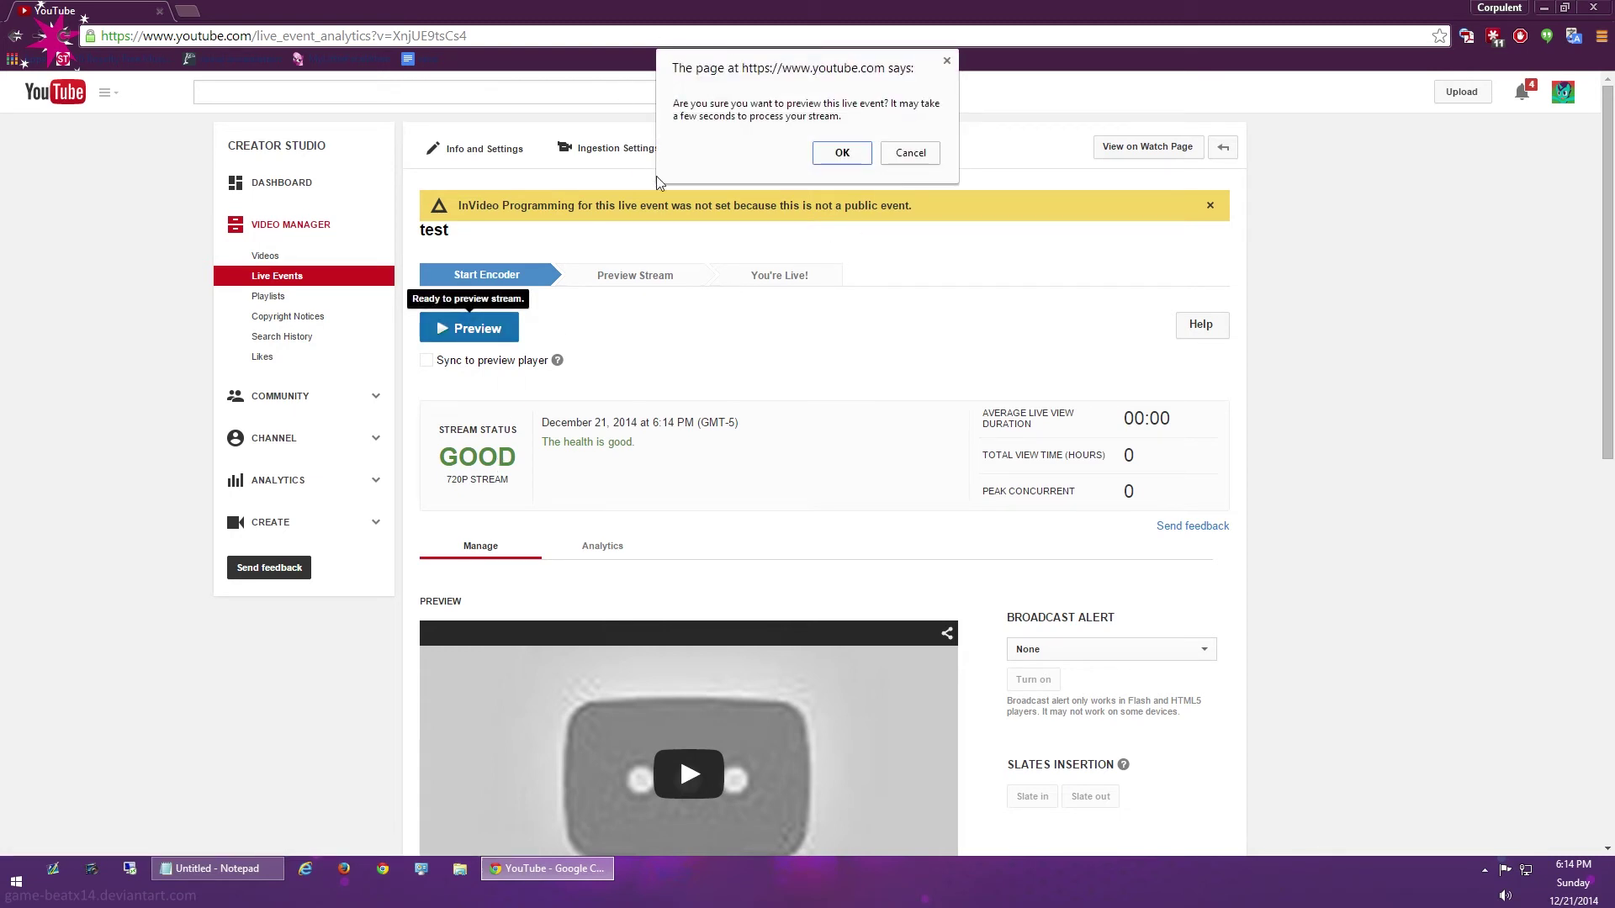
{"action": "left_click", "coordinate": [840, 153]}
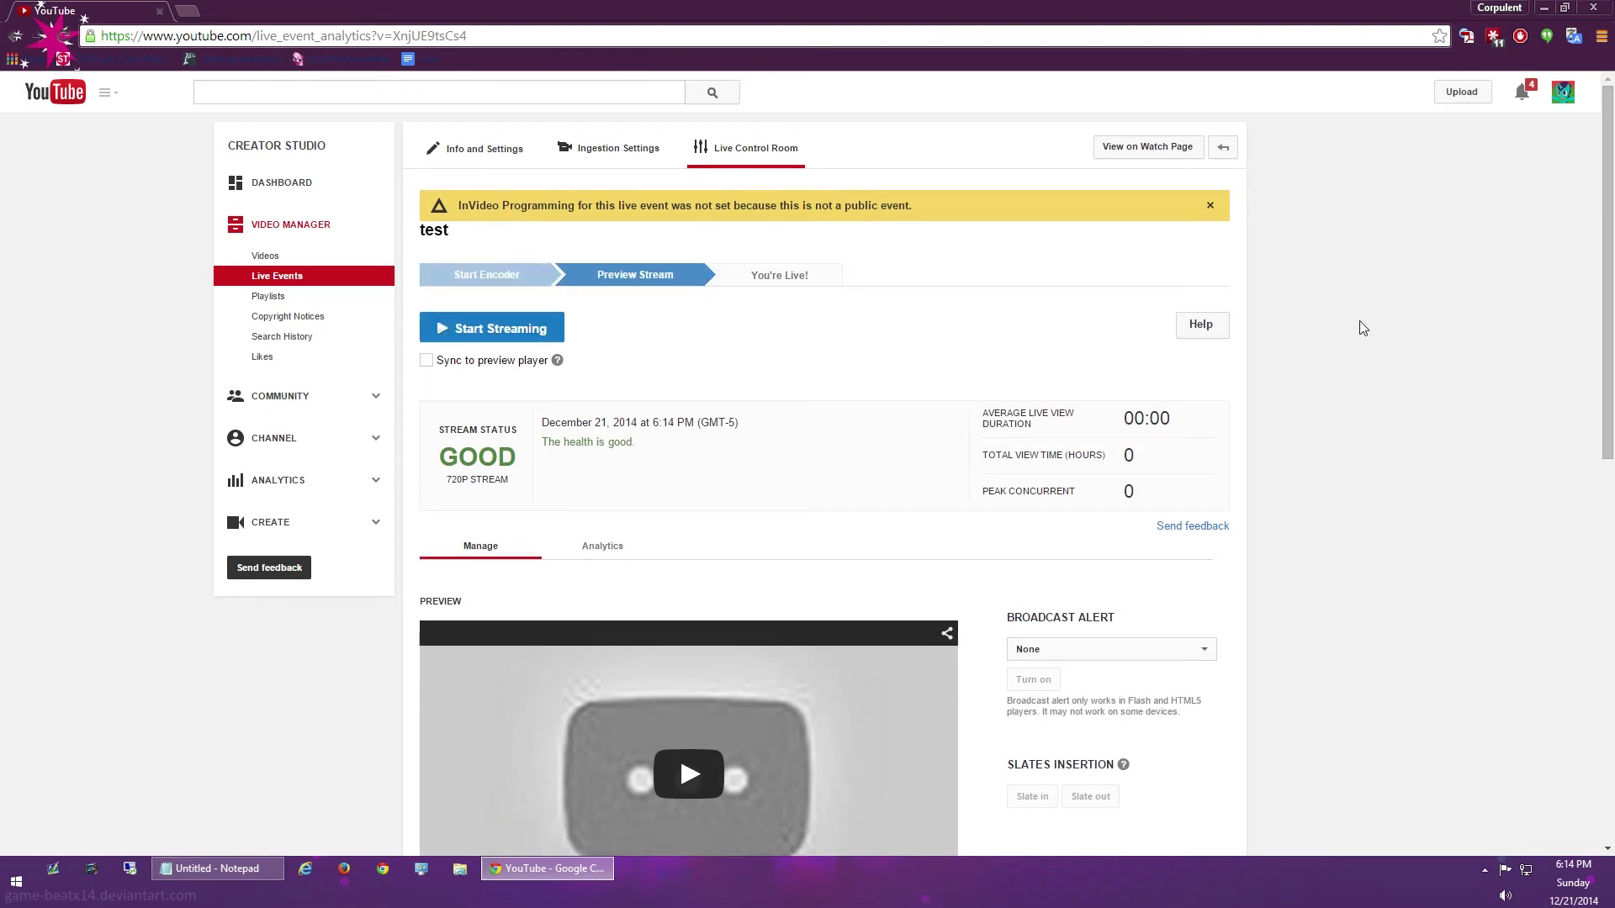
{"action": "scroll", "coordinate": [1355, 380], "scroll_direction": "down", "scroll_amount": 5}
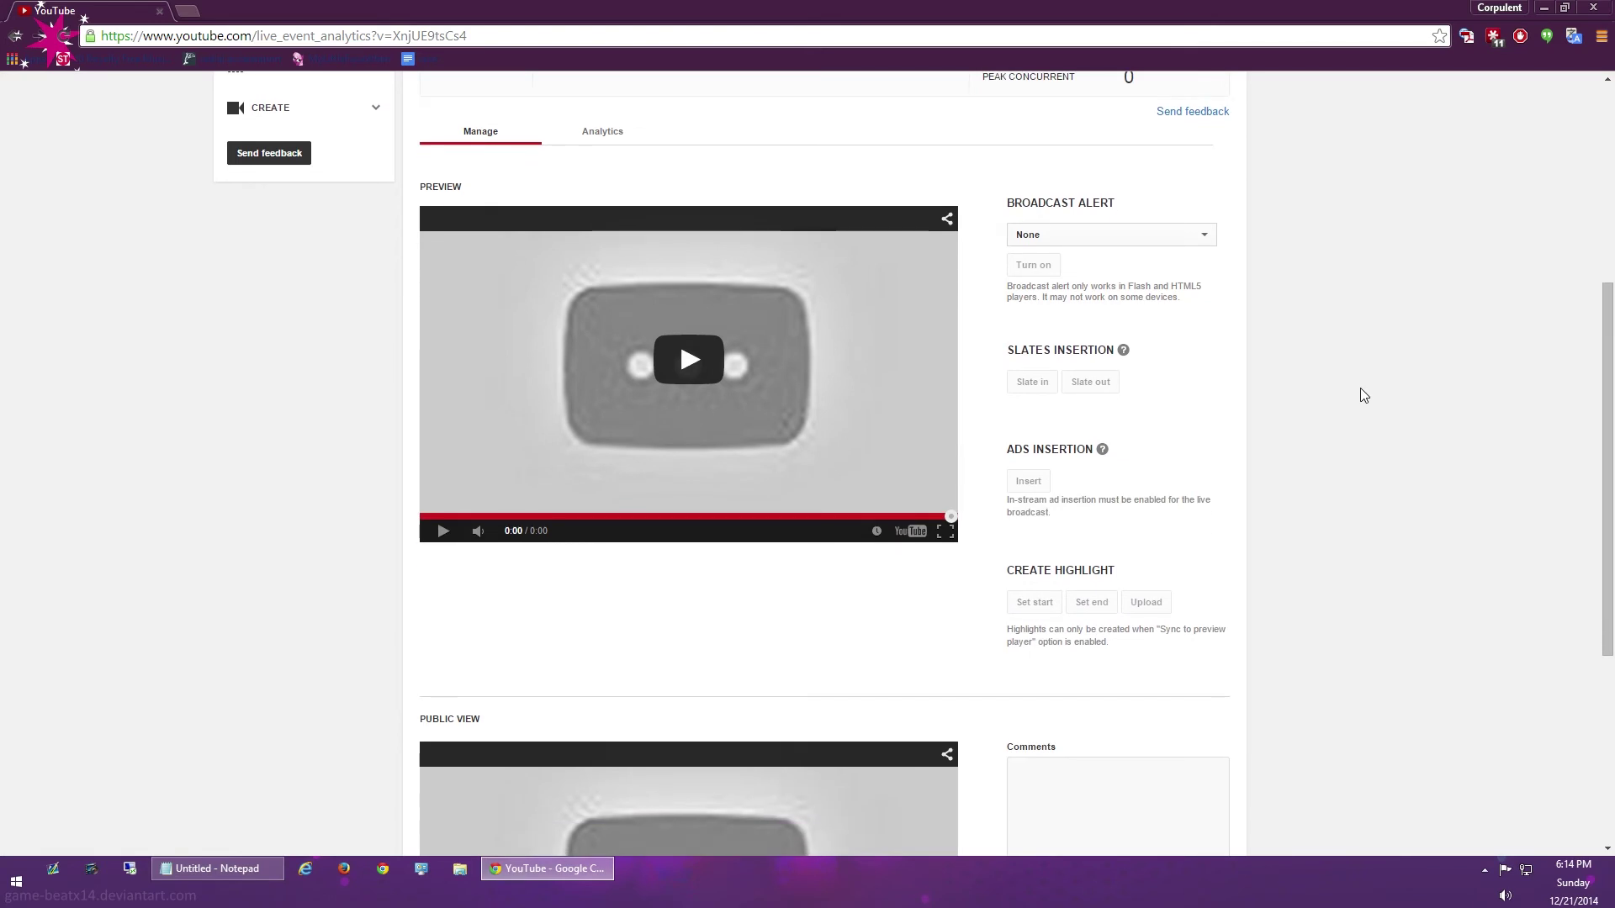
{"action": "scroll", "coordinate": [1363, 407], "scroll_direction": "down", "scroll_amount": 3}
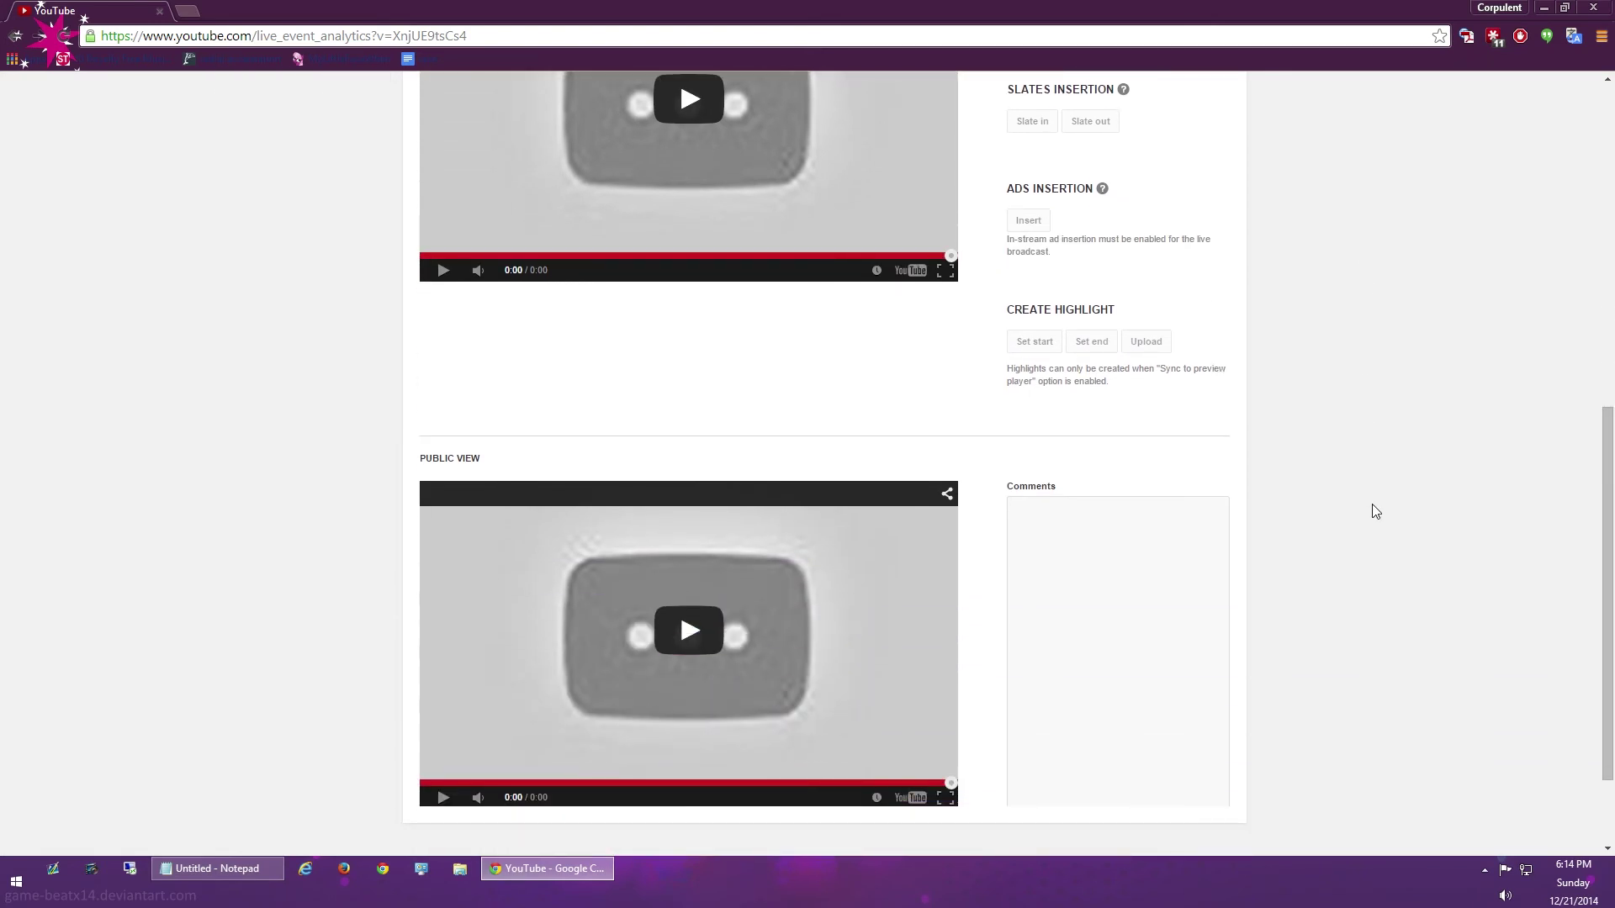
{"action": "scroll", "coordinate": [1371, 508], "scroll_direction": "up", "scroll_amount": 8}
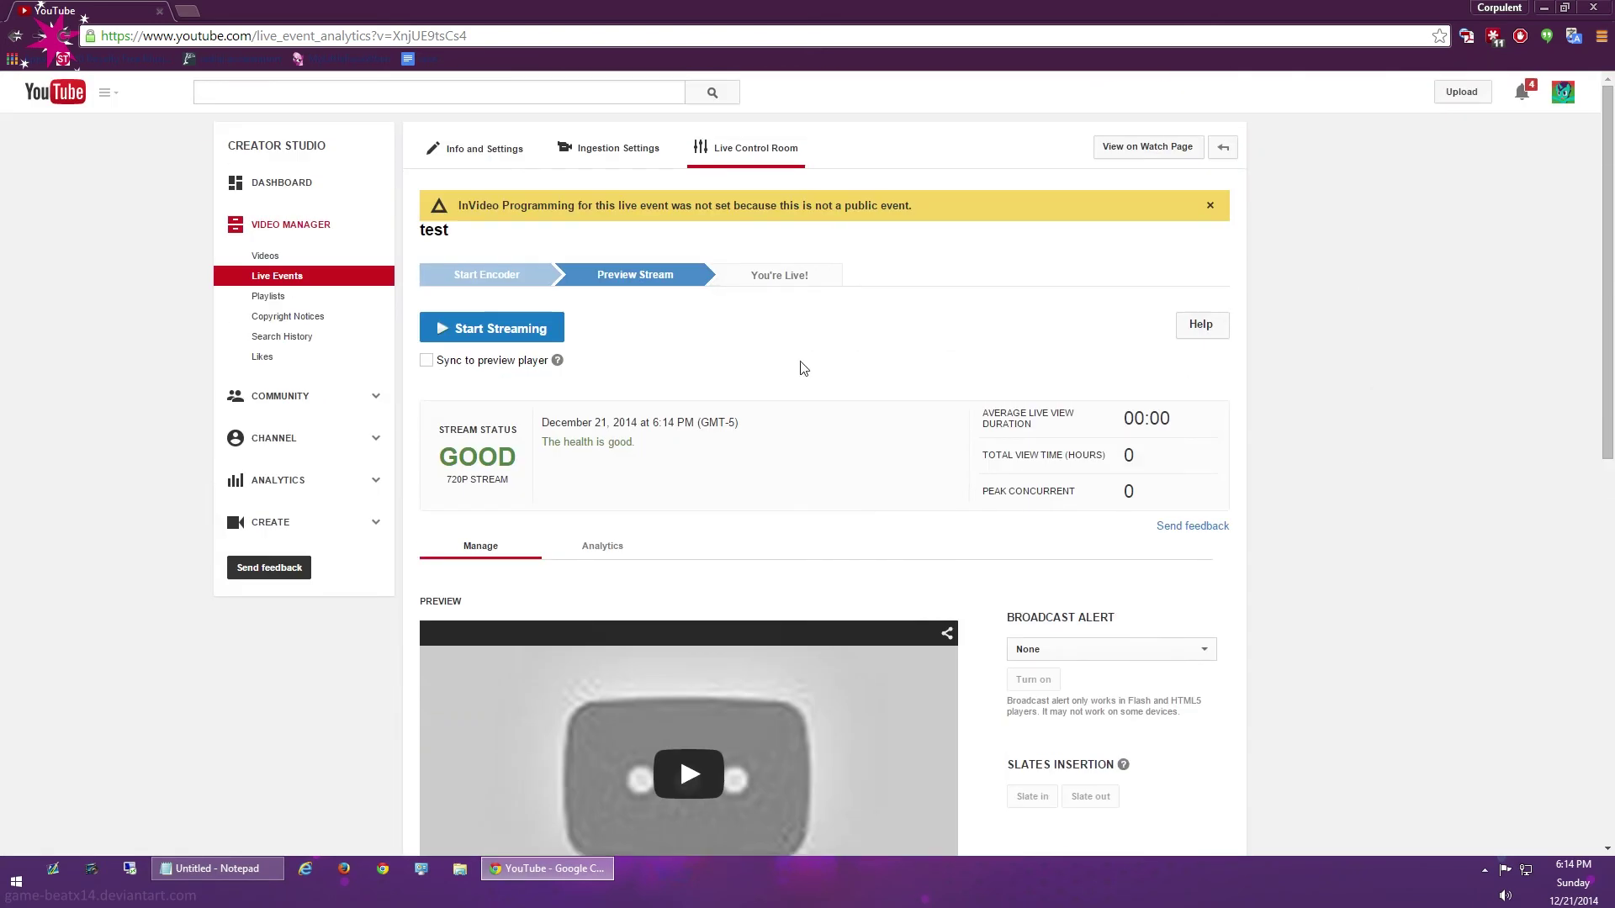
{"action": "left_click", "coordinate": [472, 335]}
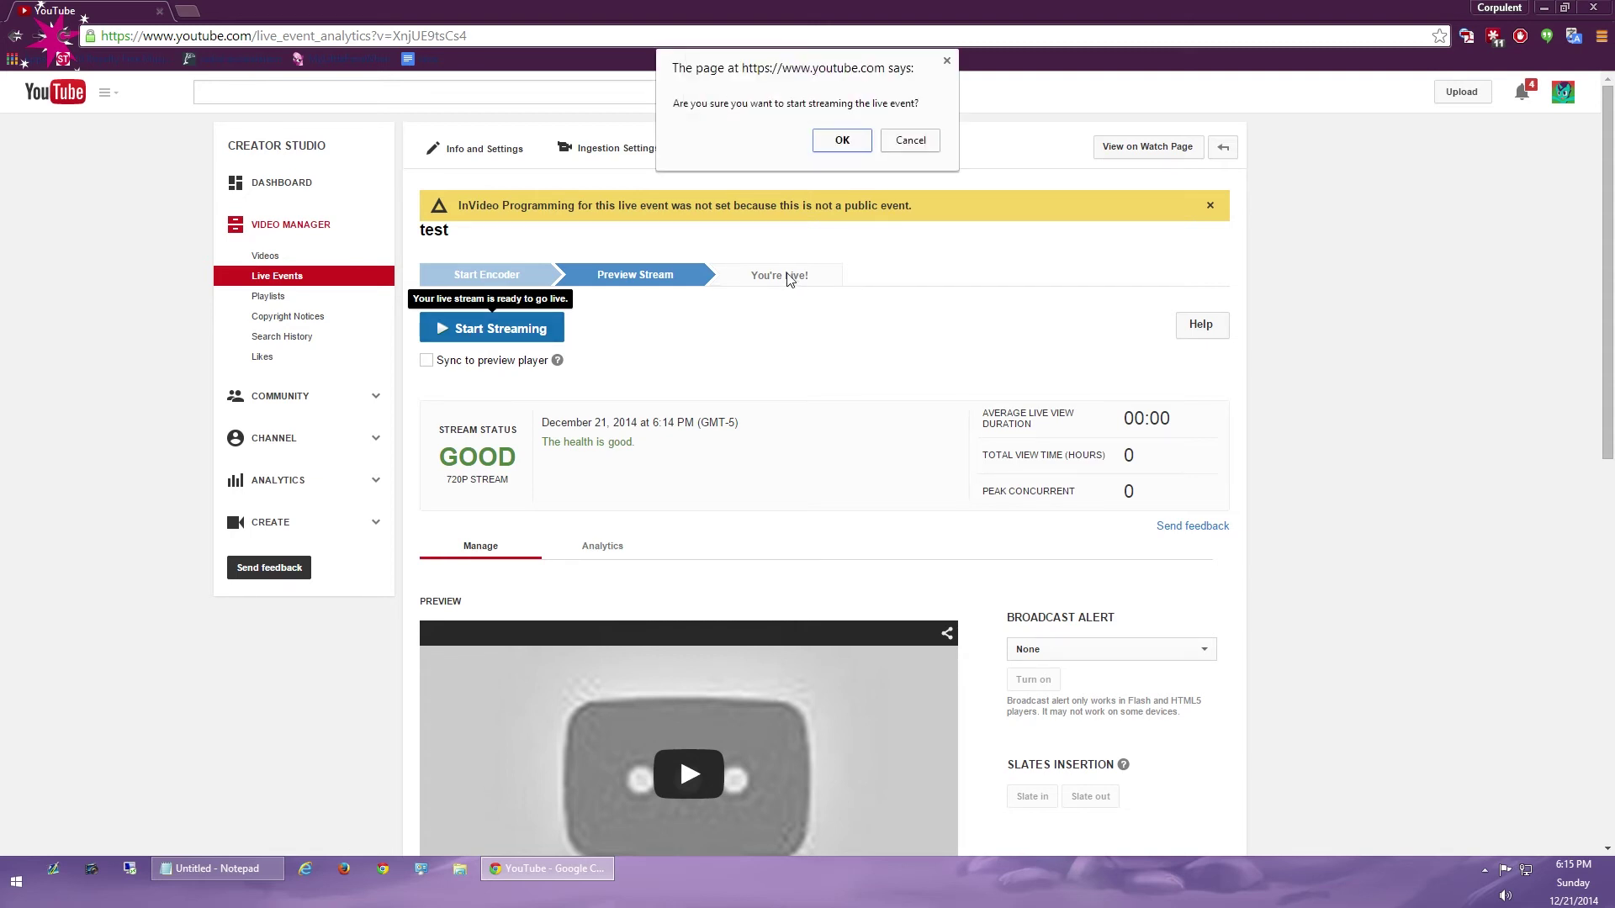
{"action": "left_click", "coordinate": [842, 141]}
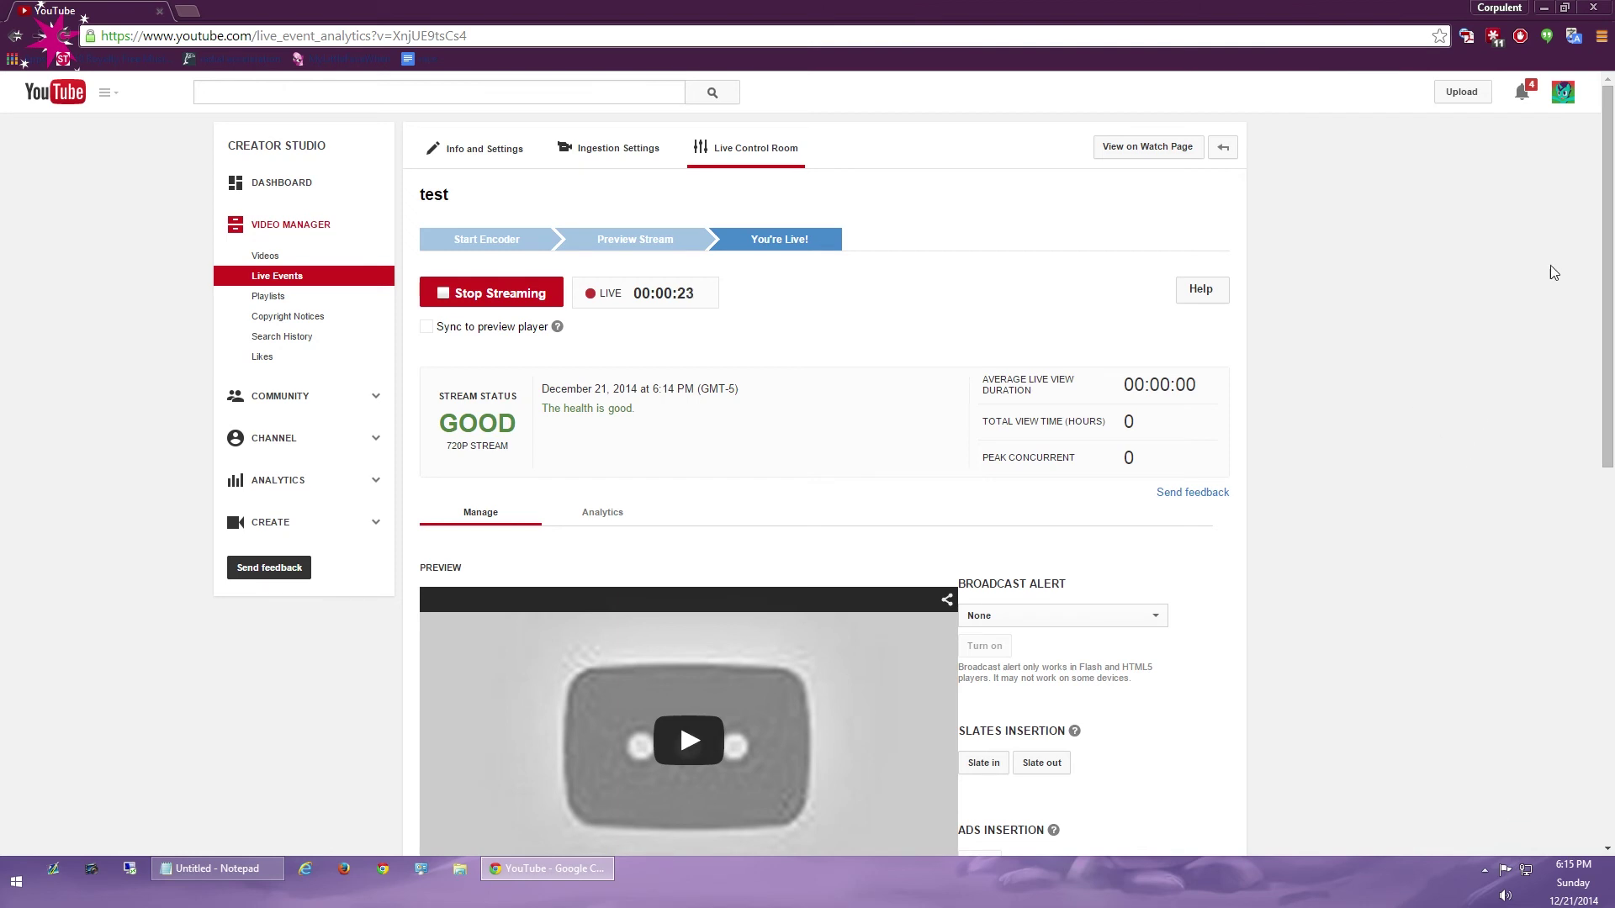
Check the Live Control Room's preview and public view, then open the test event's watch page from the Live Events list.
{"action": "scroll", "coordinate": [1602, 267], "scroll_direction": "down", "scroll_amount": 2}
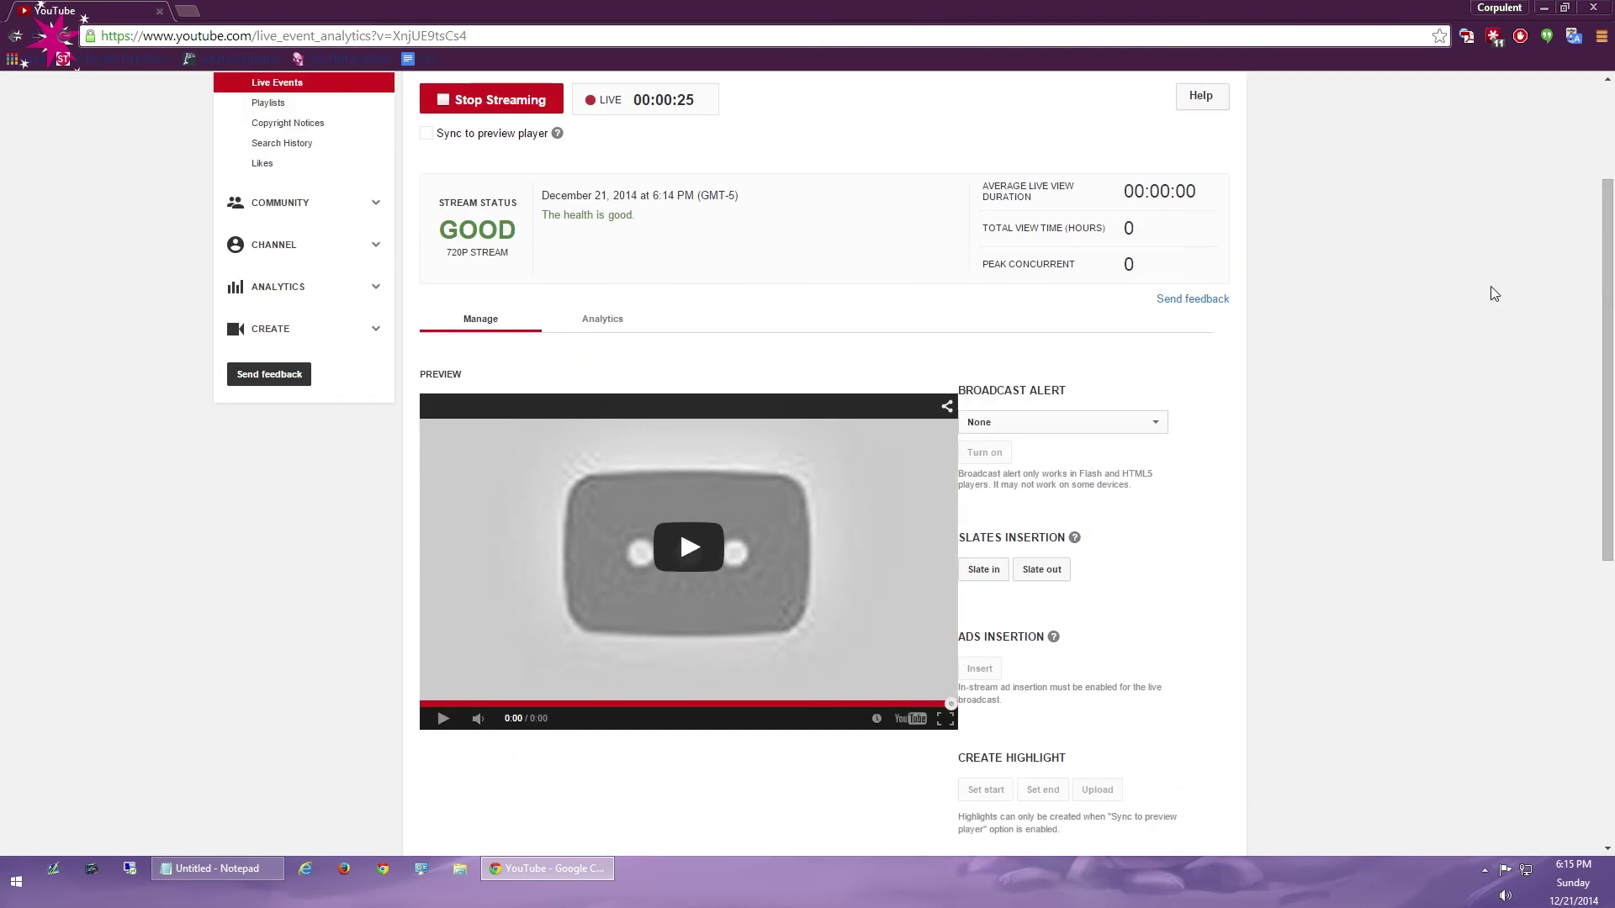
{"action": "scroll", "coordinate": [1597, 256], "scroll_direction": "up", "scroll_amount": 2}
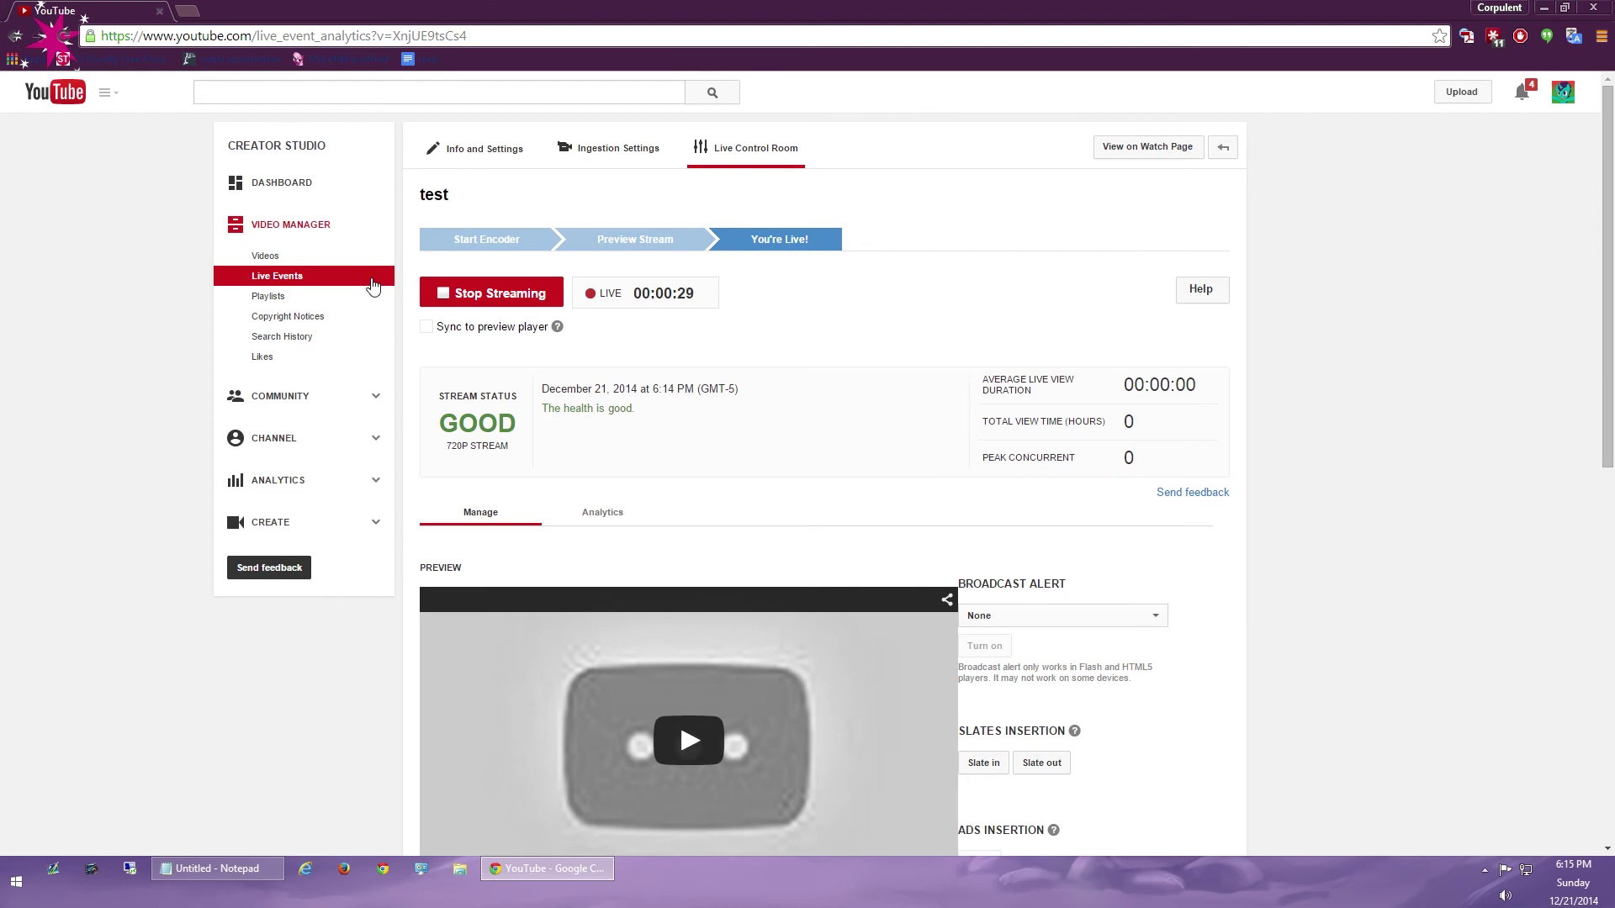
{"action": "scroll", "coordinate": [1257, 364], "scroll_direction": "down", "scroll_amount": 9}
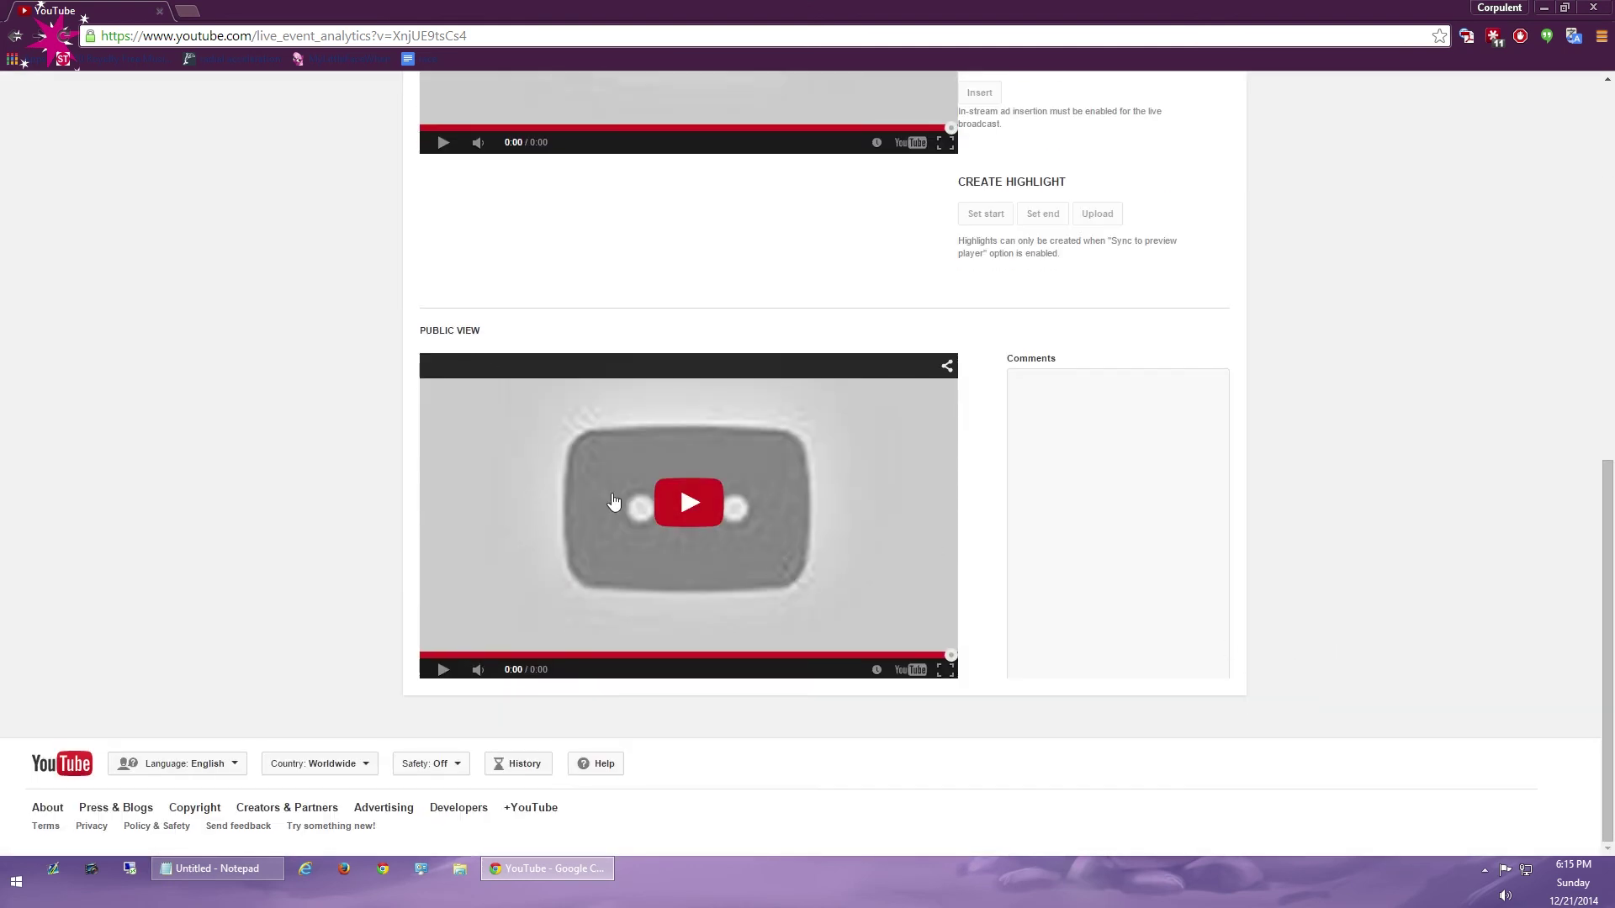
{"action": "scroll", "coordinate": [1401, 547], "scroll_direction": "up", "scroll_amount": 10}
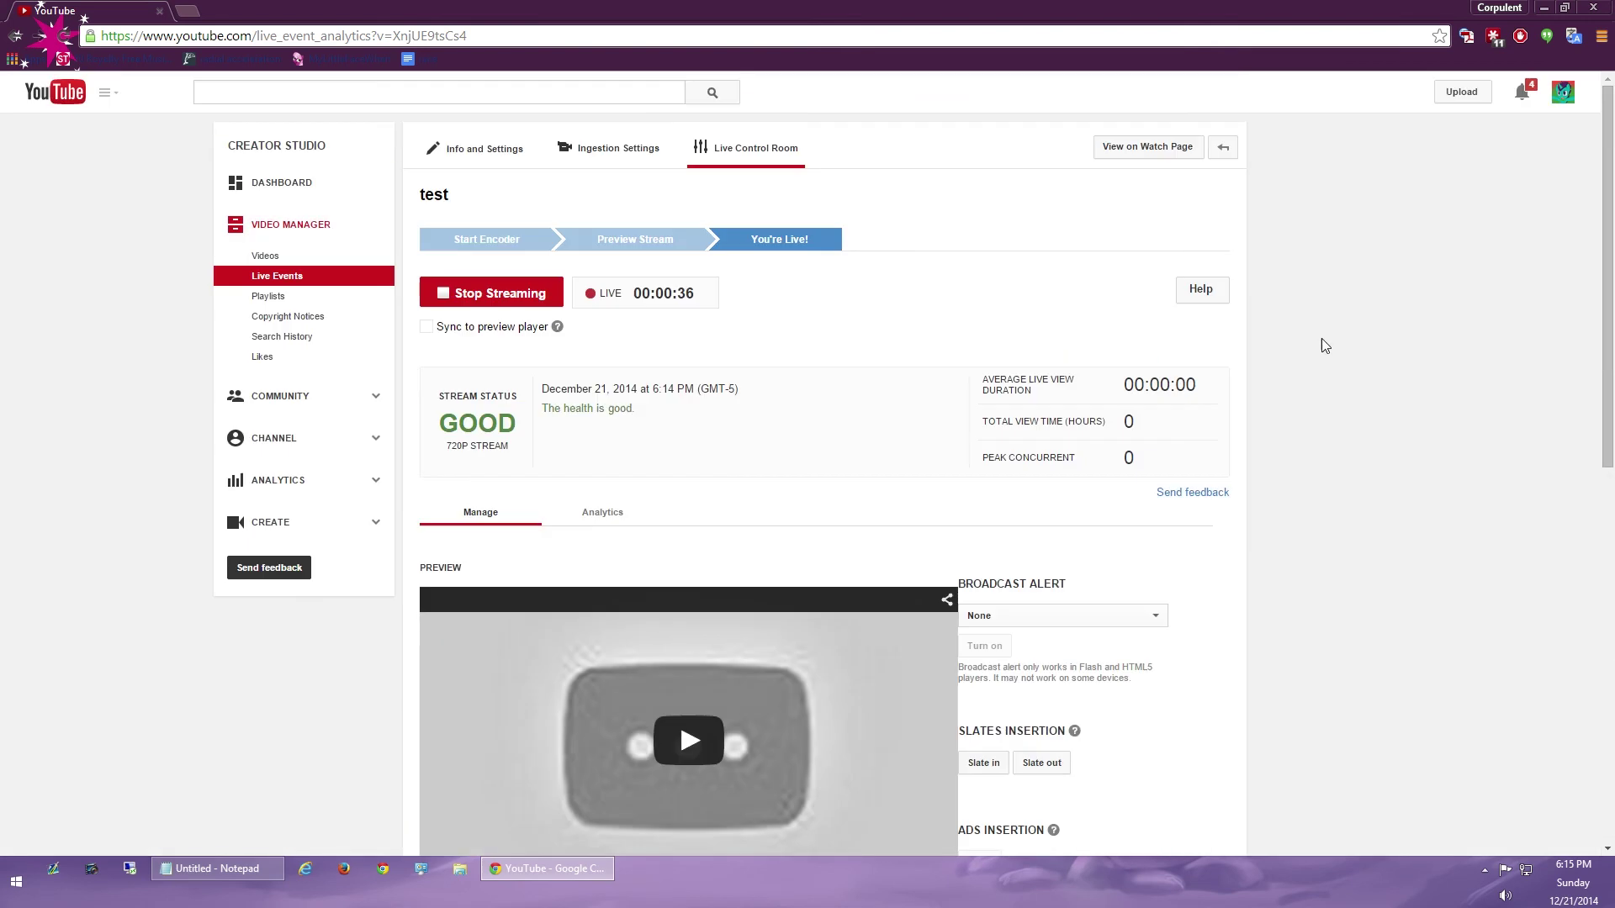
{"action": "left_click", "coordinate": [267, 279]}
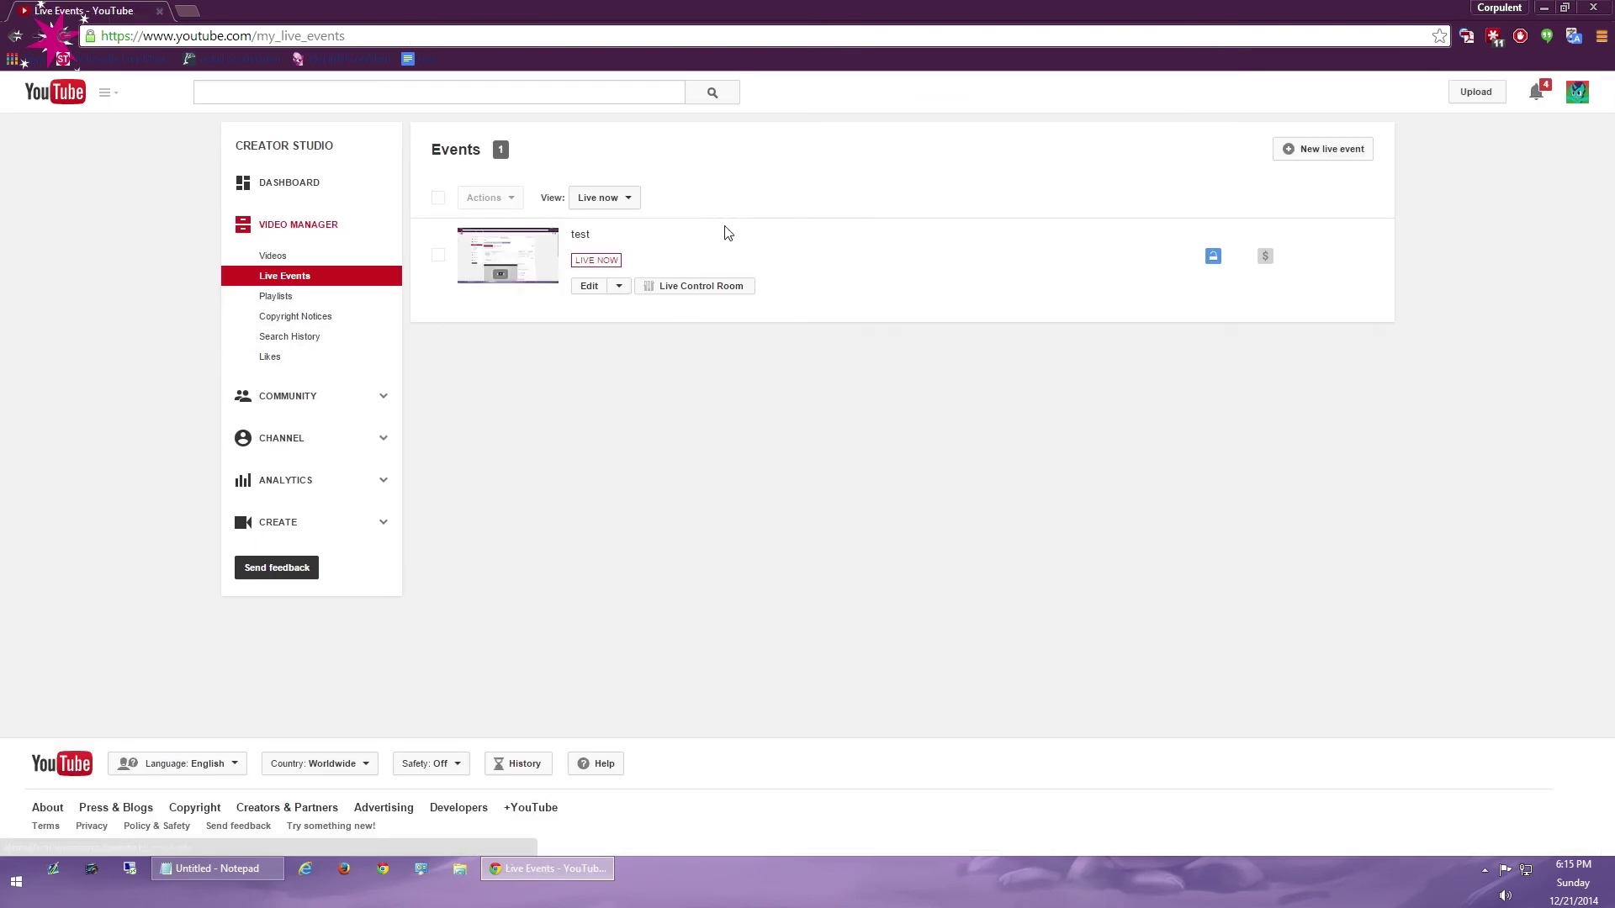
{"action": "left_click", "coordinate": [579, 234]}
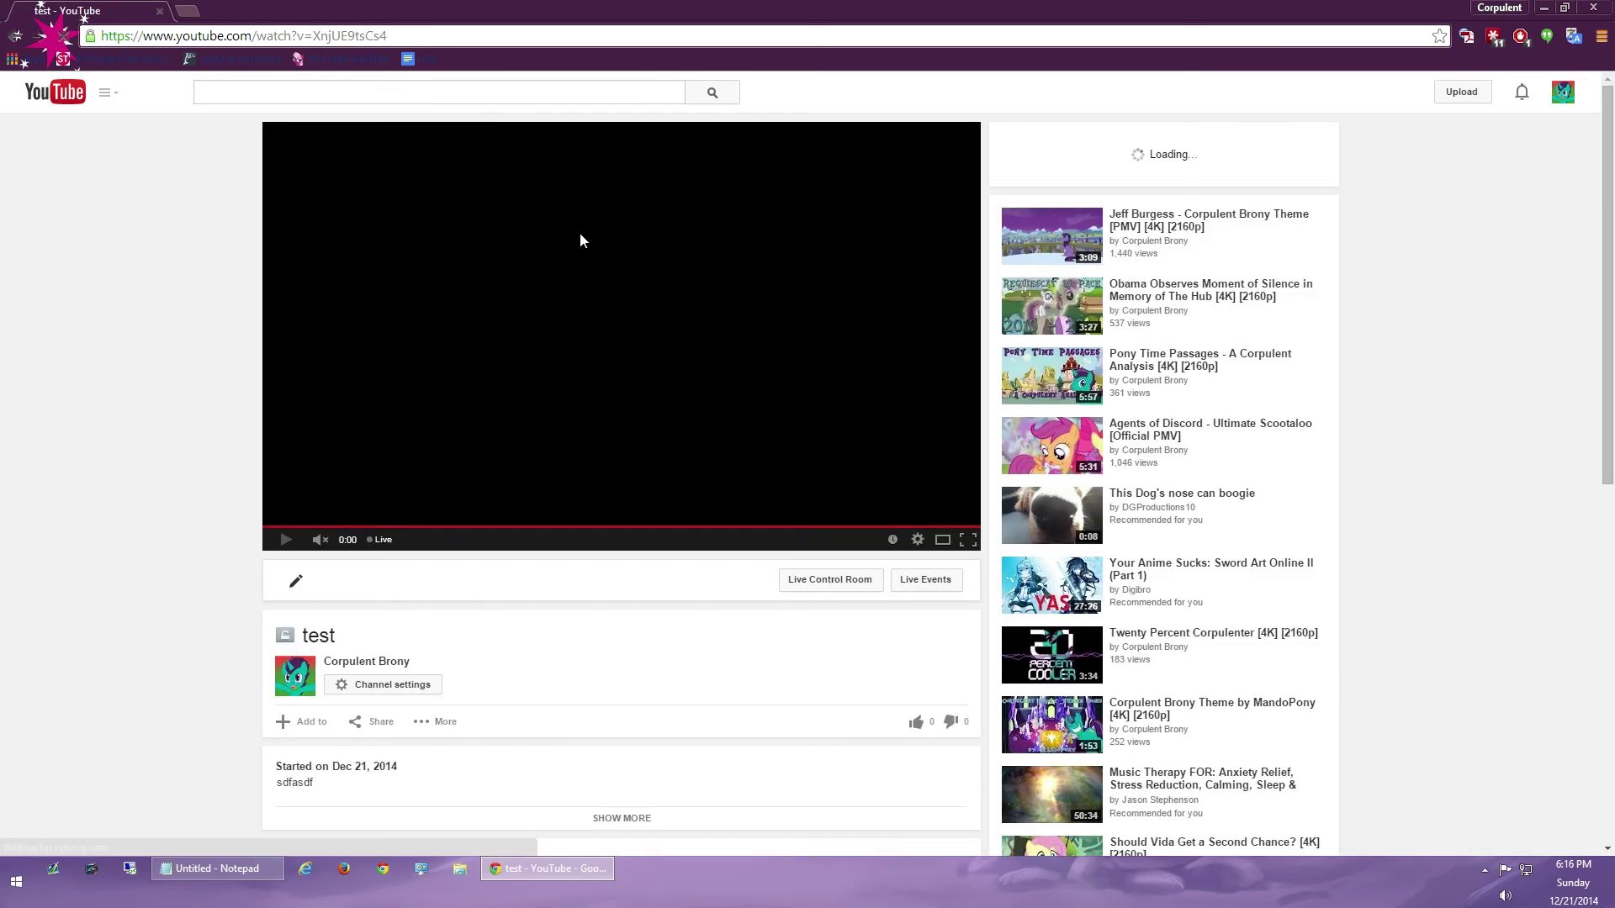